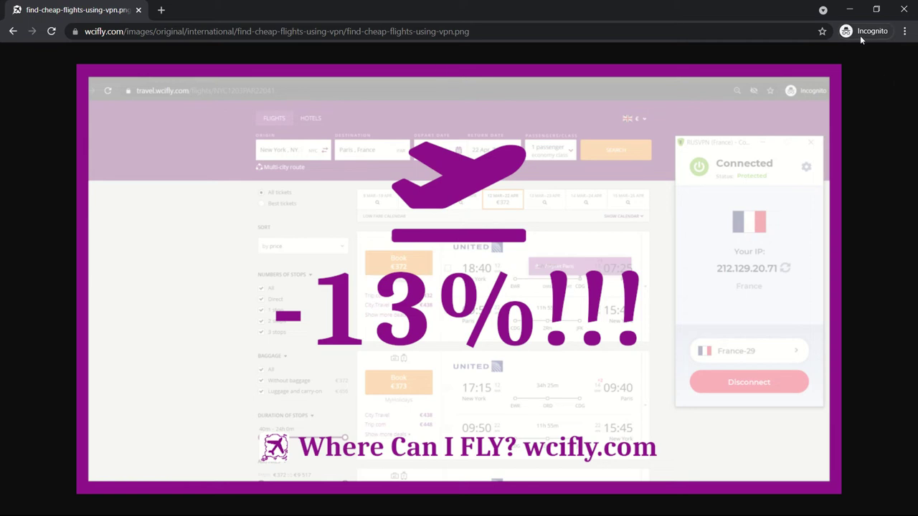
# Step: Open a new incognito window and go to travel.wcifly.com
pyautogui.click(905, 32)
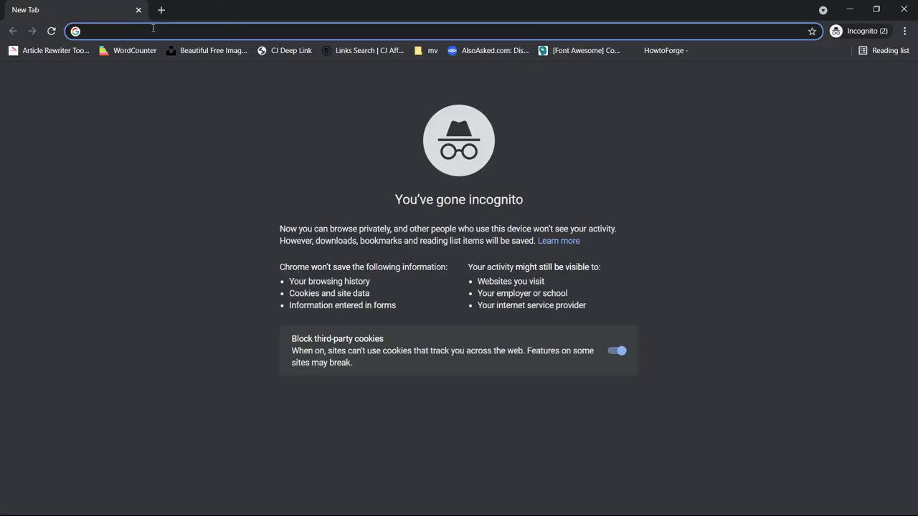
pyautogui.write('travel.wcifly.com')
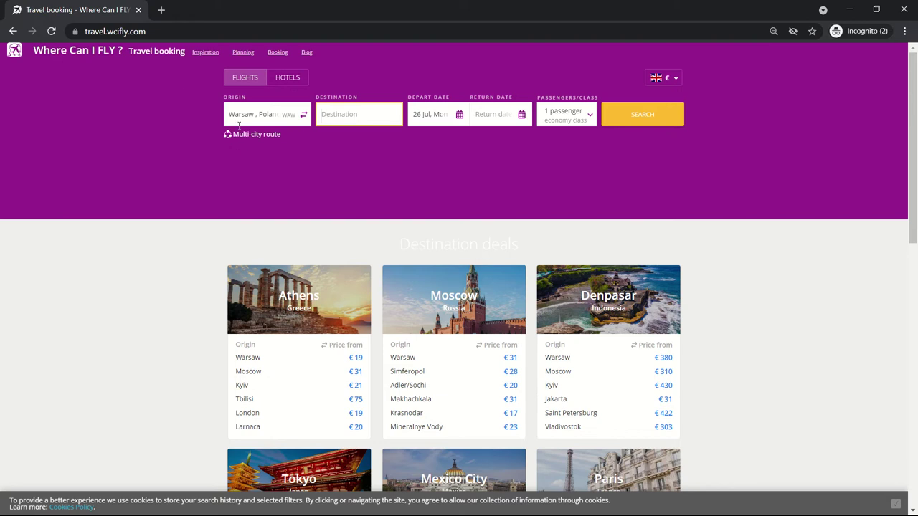
# Step: Set the flight origin to New York (NYC) and the destination to Singapore (SIN)
pyautogui.click(268, 115)
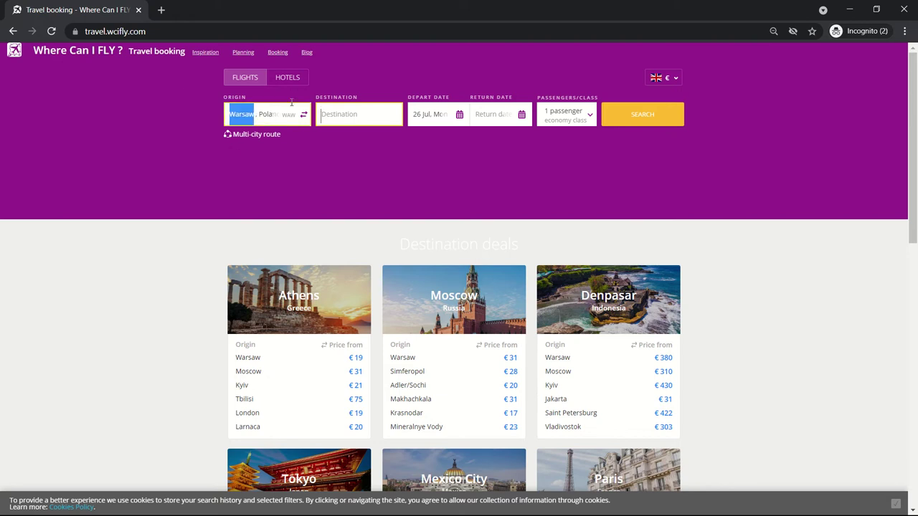
pyautogui.write('nyc')
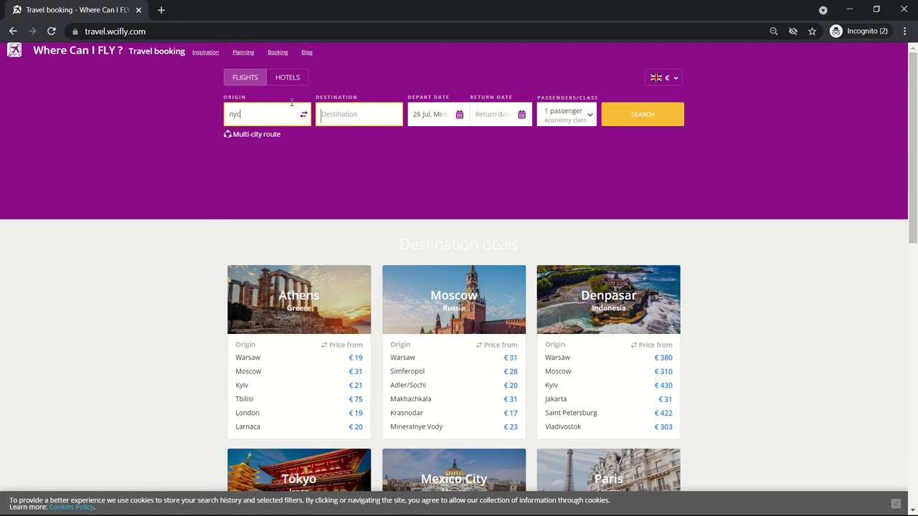
pyautogui.click(287, 135)
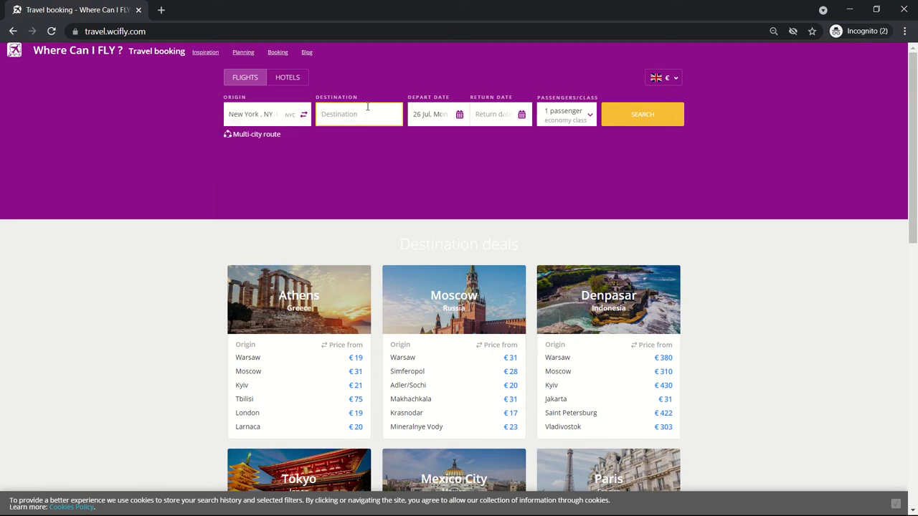
pyautogui.write('sin')
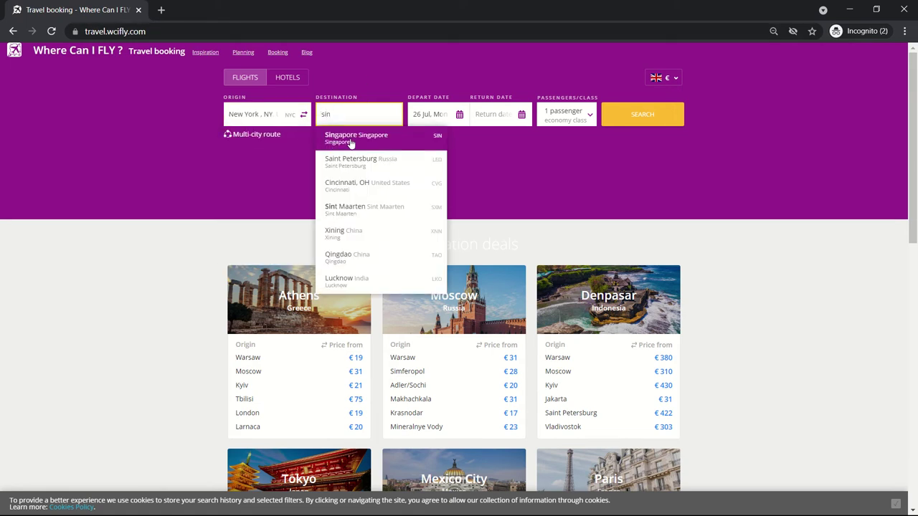
pyautogui.click(350, 142)
# Step: Set the depart date to 1 August 2021 and the return date to 8 August 2021, and search for flights
pyautogui.click(441, 114)
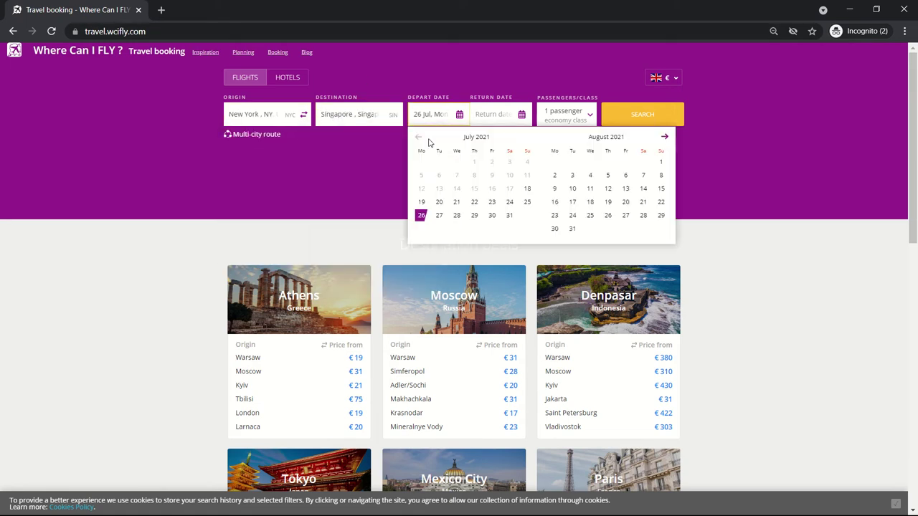
pyautogui.click(660, 164)
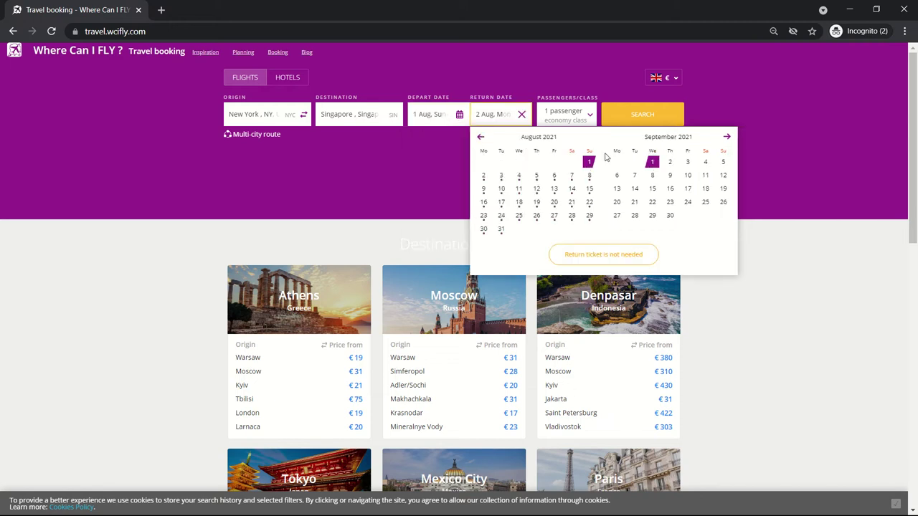
pyautogui.click(589, 176)
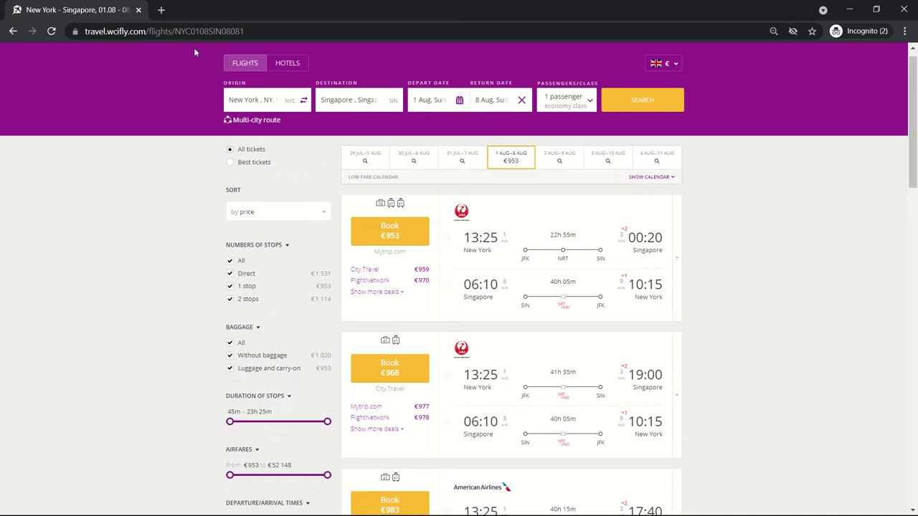
# Step: Open Skyscanner in a new tab, dismiss the translation and location notices, and accept the cookies
pyautogui.click(163, 13)
pyautogui.write('skyscan')
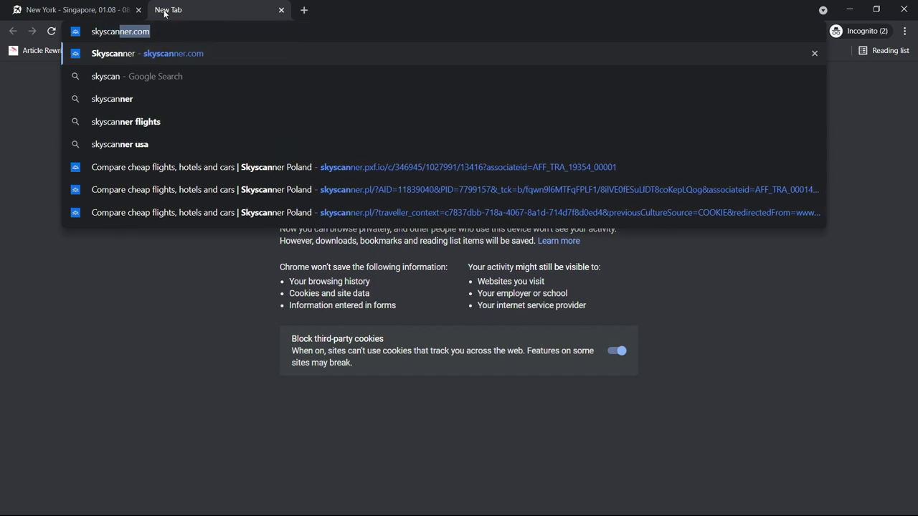
pyautogui.press('Return')
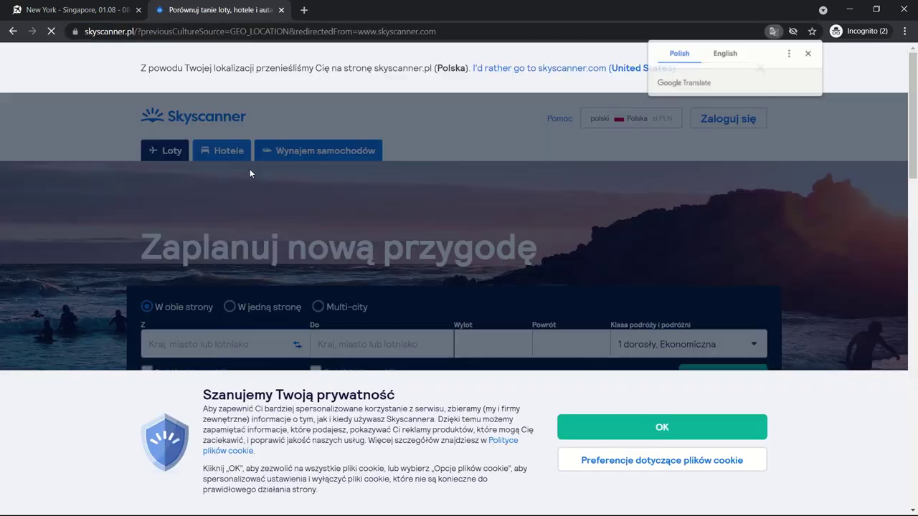
pyautogui.click(809, 55)
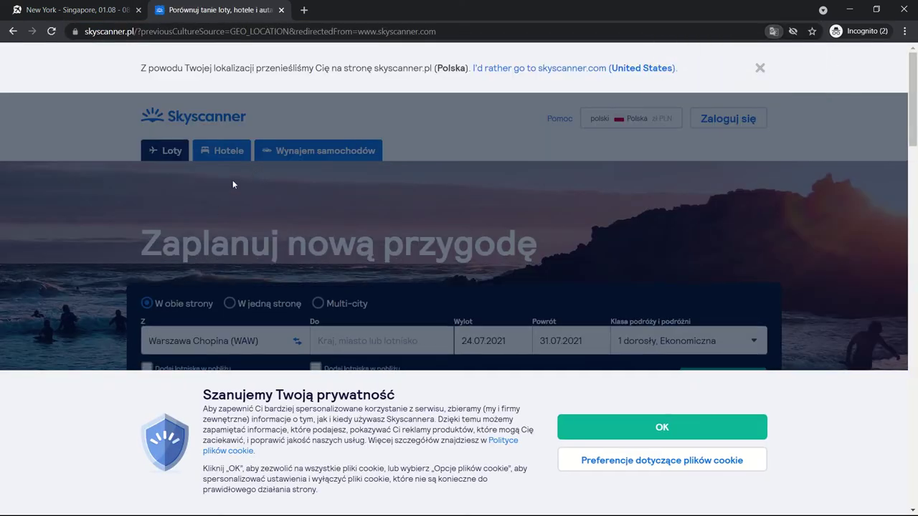
pyautogui.click(759, 67)
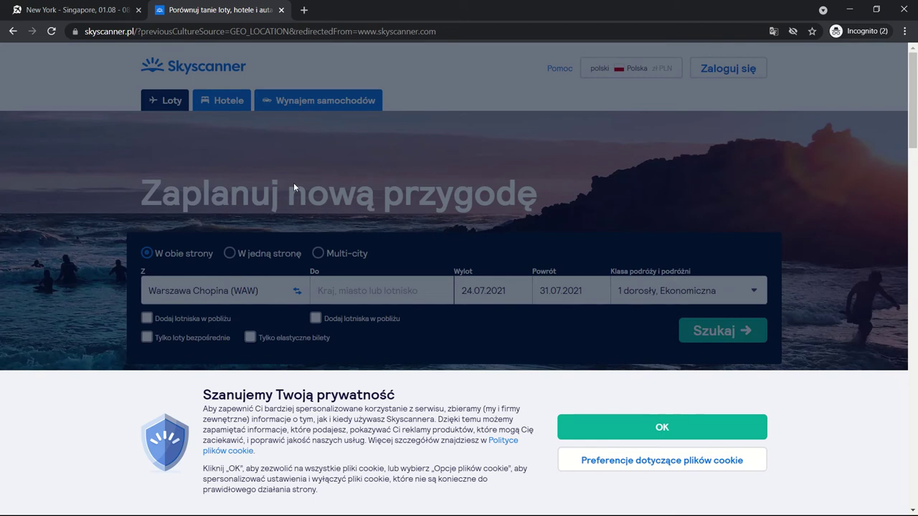
pyautogui.click(574, 427)
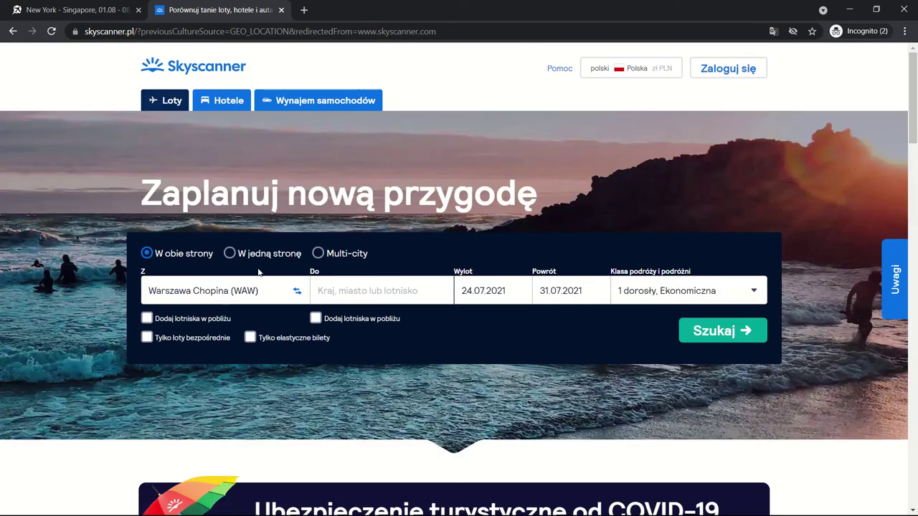
# Step: Set the Skyscanner route from New York, NY (all airports) to Singapore (all airports)
pyautogui.click(241, 284)
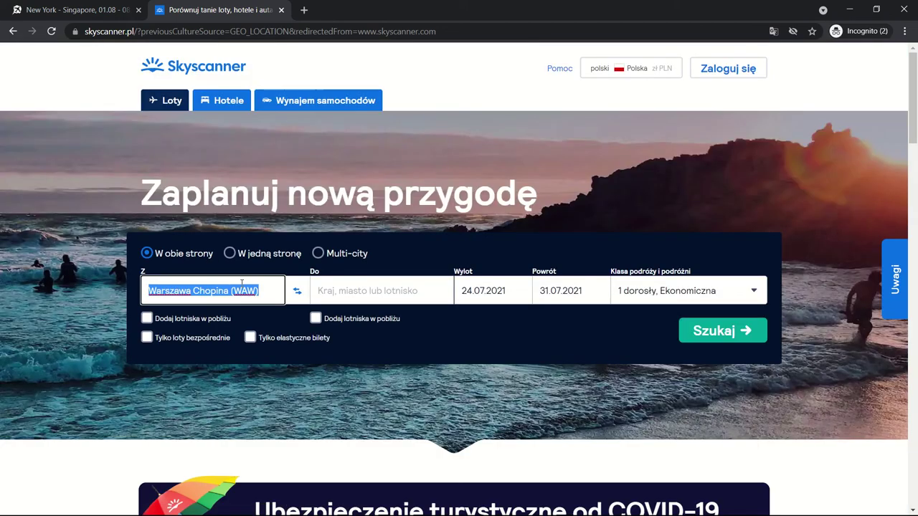
pyautogui.write('nyc')
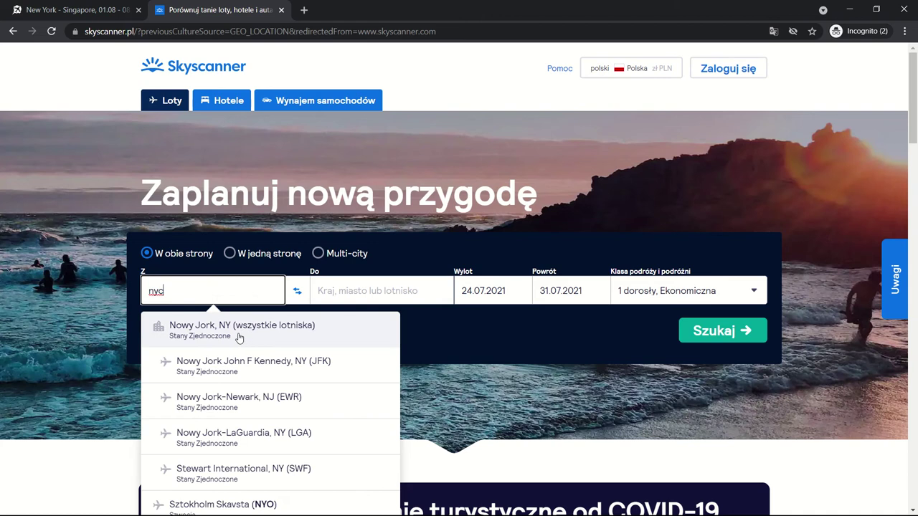
pyautogui.click(240, 334)
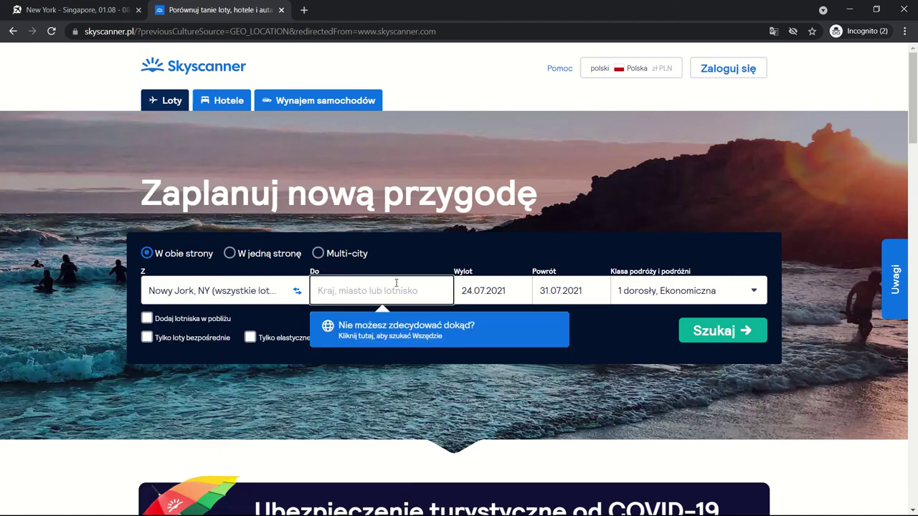
pyautogui.write('sin')
pyautogui.click(382, 330)
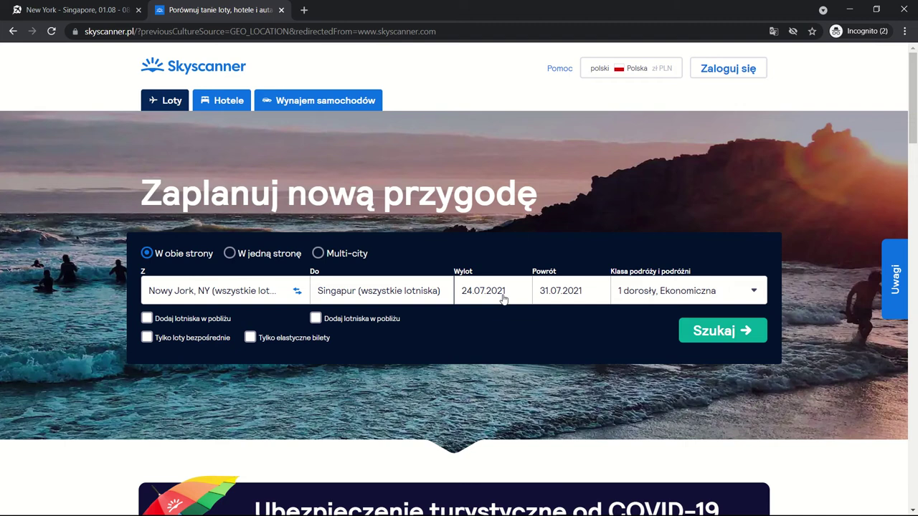
# Step: Set the departure to 01.08.2021 and the return to 08.08.2021, and search for flights on Skyscanner
pyautogui.click(502, 296)
pyautogui.click(568, 298)
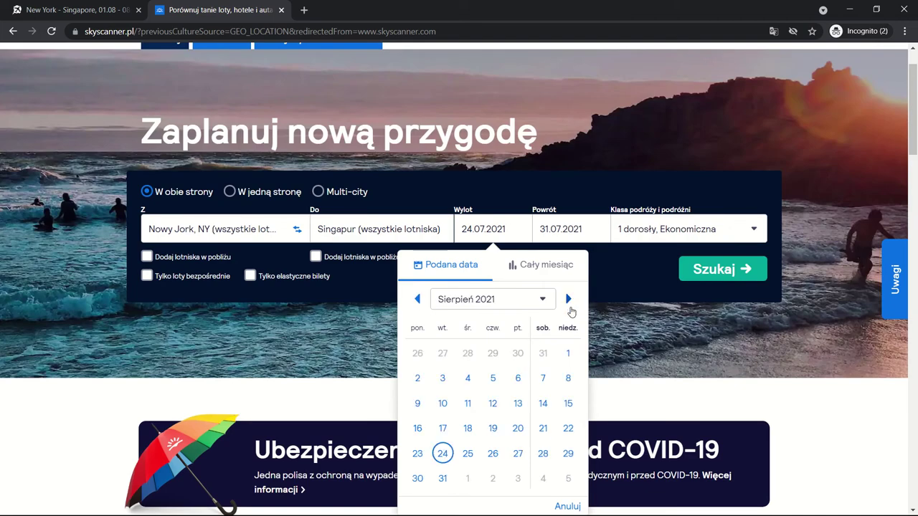
pyautogui.click(568, 353)
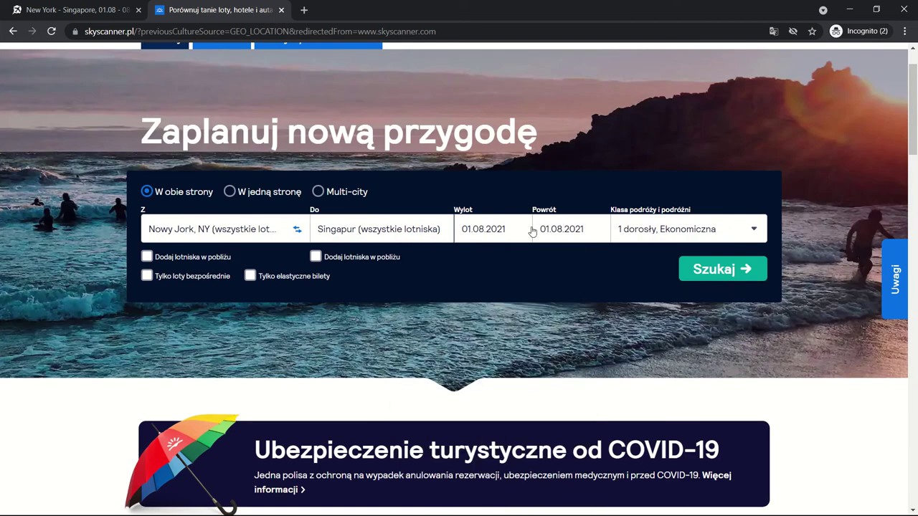
pyautogui.click(599, 237)
pyautogui.click(648, 377)
pyautogui.scroll(1, 479, 248)
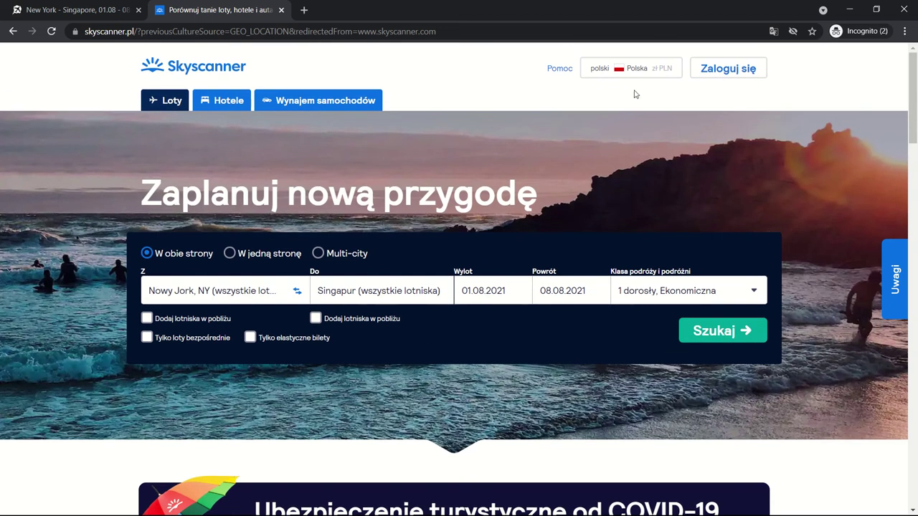
pyautogui.click(708, 340)
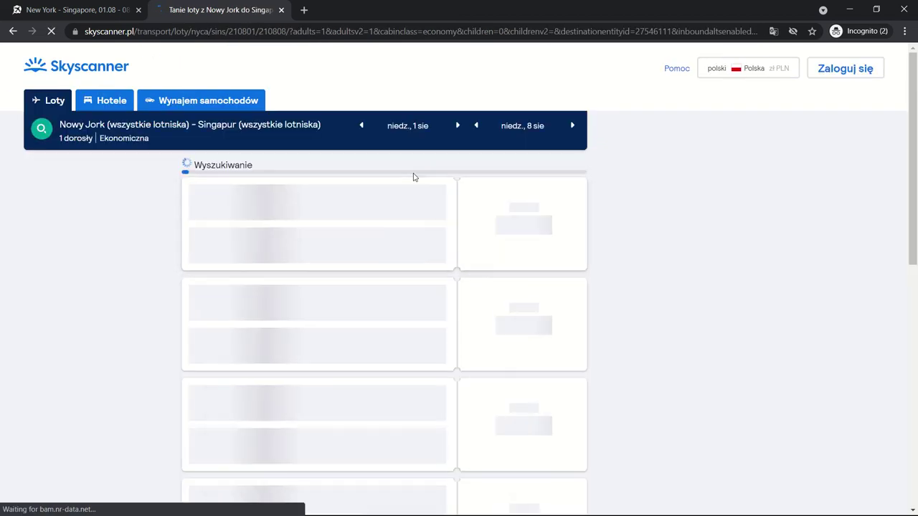
# Step: Translate the results page into English and change the currency in the regional settings to EUR - €
pyautogui.rightClick(672, 163)
pyautogui.click(774, 265)
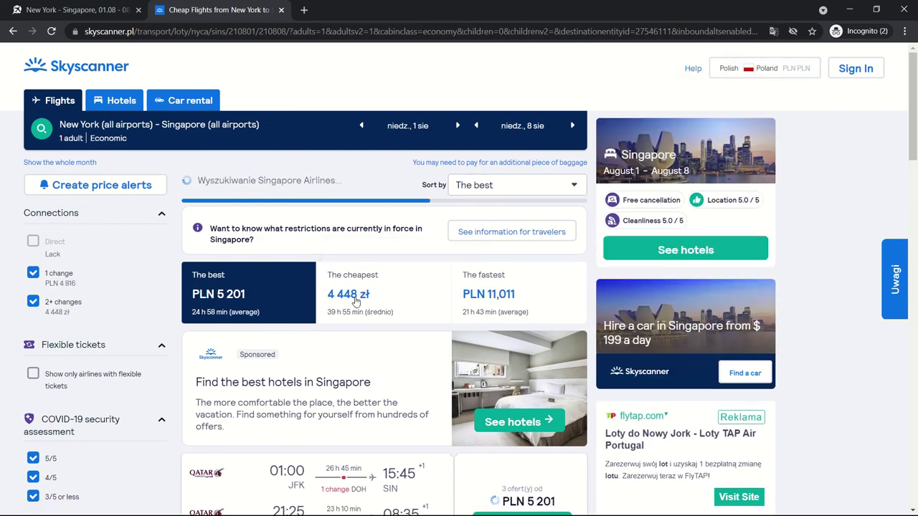
pyautogui.click(784, 66)
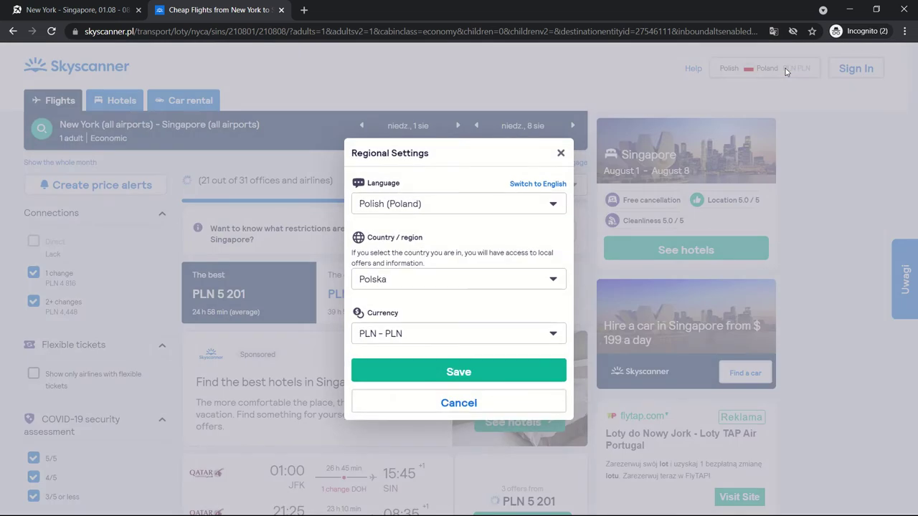
pyautogui.click(413, 342)
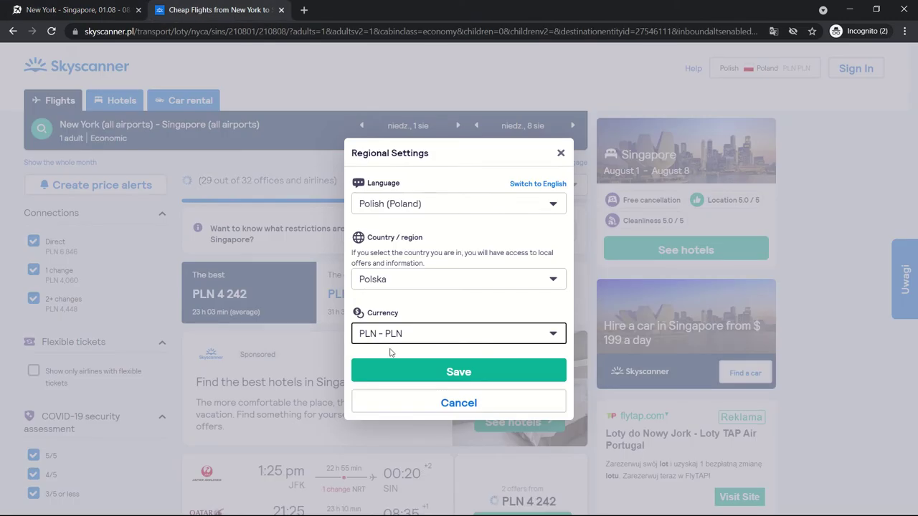
pyautogui.click(396, 334)
pyautogui.press('e')
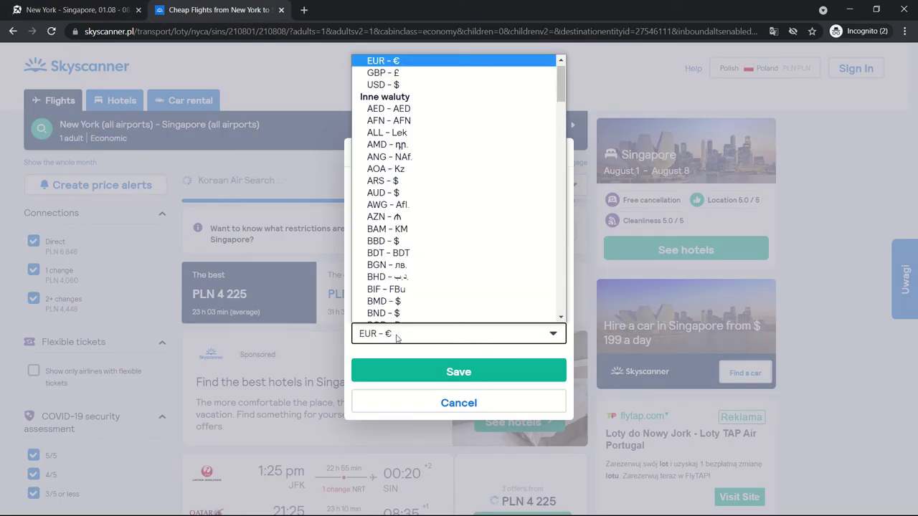
pyautogui.click(383, 61)
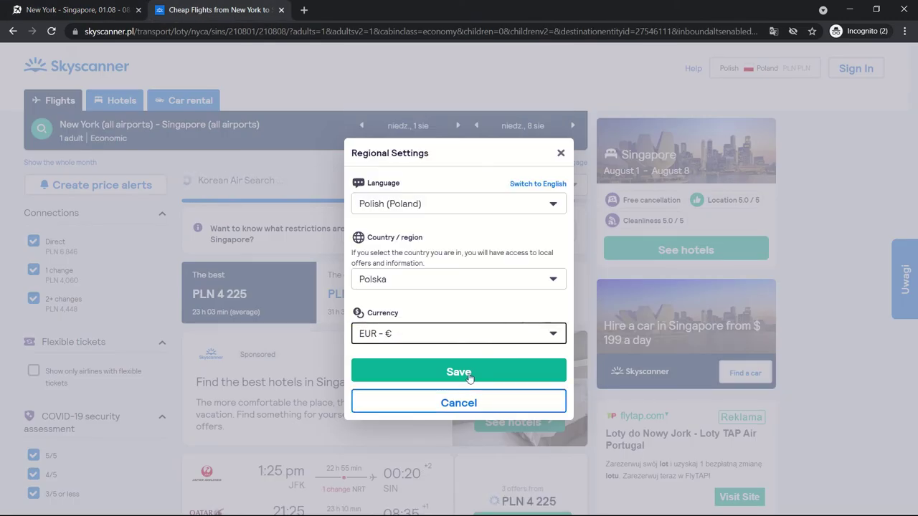
pyautogui.click(468, 378)
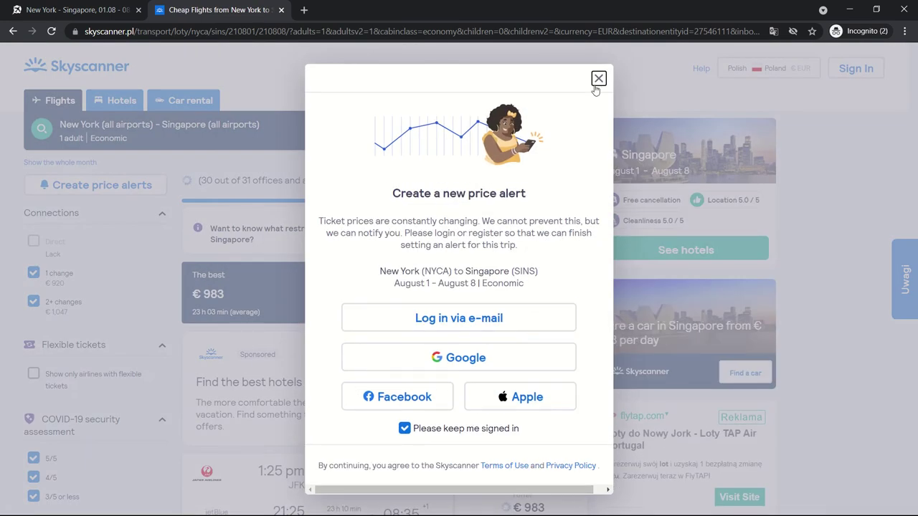
pyautogui.click(598, 78)
# Step: Compare the New York to Singapore fares and flight times on Skyscanner with those on the wcifly results page
pyautogui.scroll(-3, 328, 209)
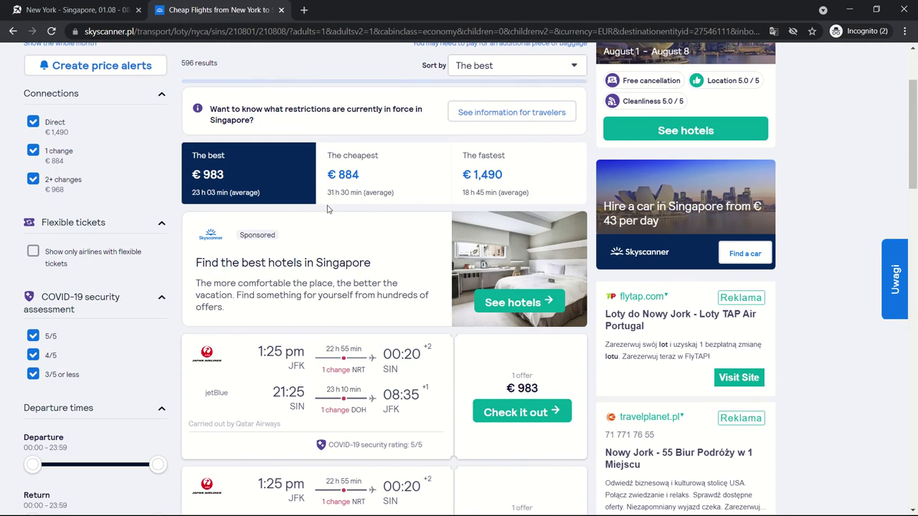
pyautogui.scroll(2, 337, 216)
pyautogui.scroll(-1, 362, 246)
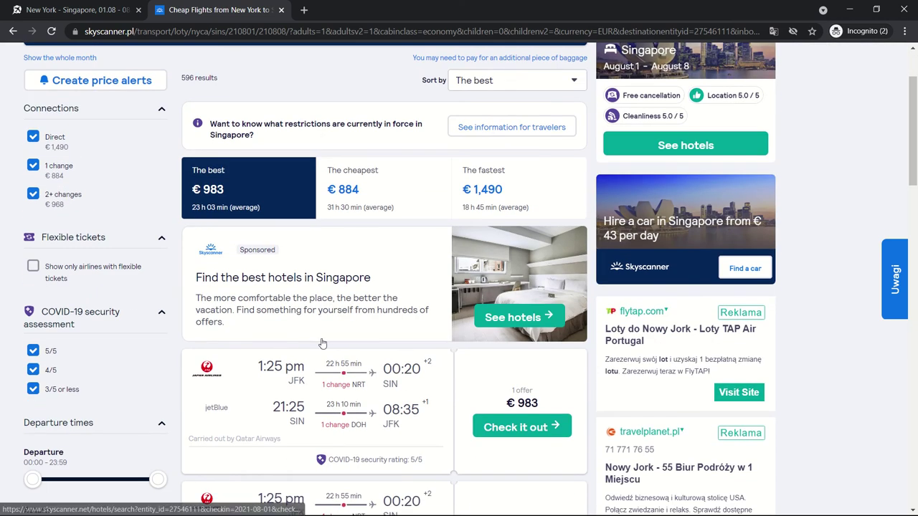
pyautogui.hotkey('ctrl', 'shift', 'Tab')
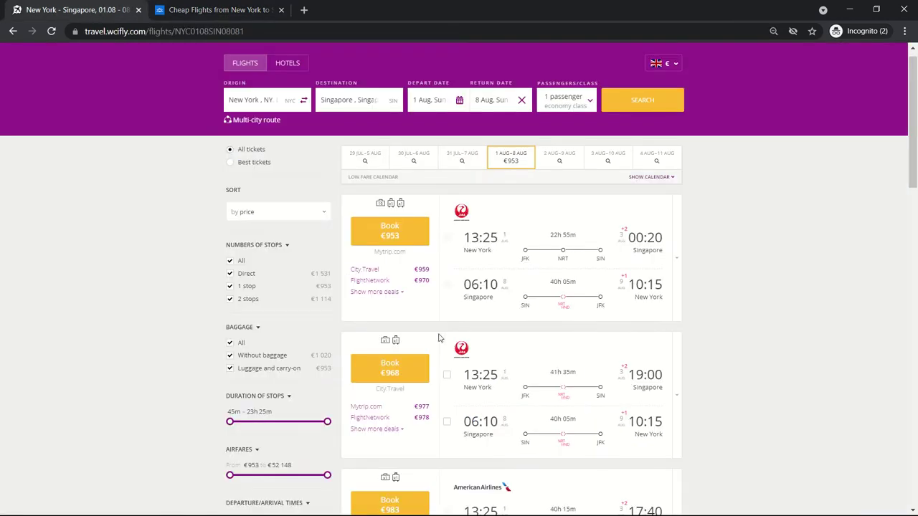
pyautogui.hotkey('ctrl', 'Tab')
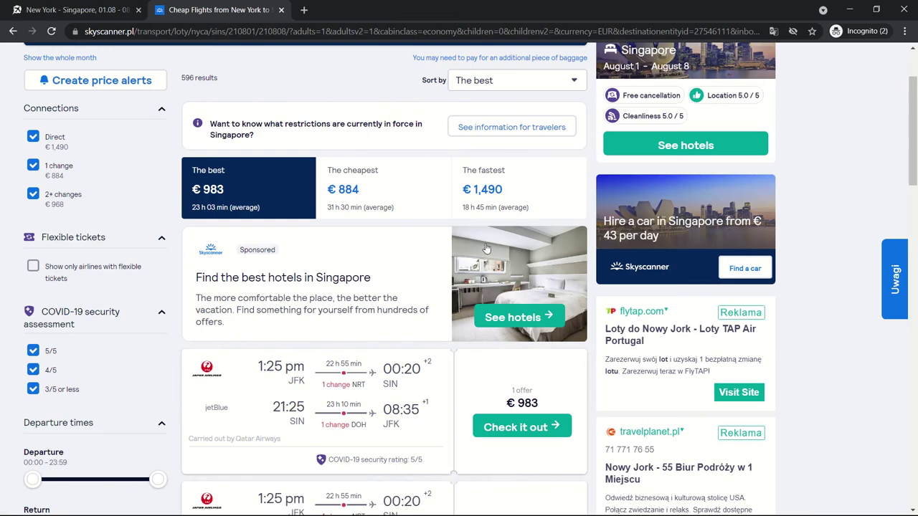
pyautogui.scroll(-1, 286, 379)
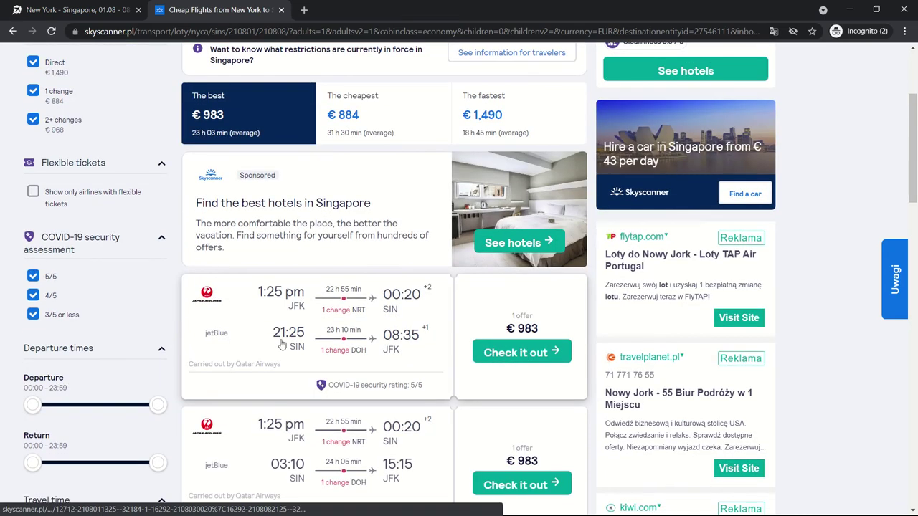
pyautogui.hotkey('ctrl', 'shift', 'Tab')
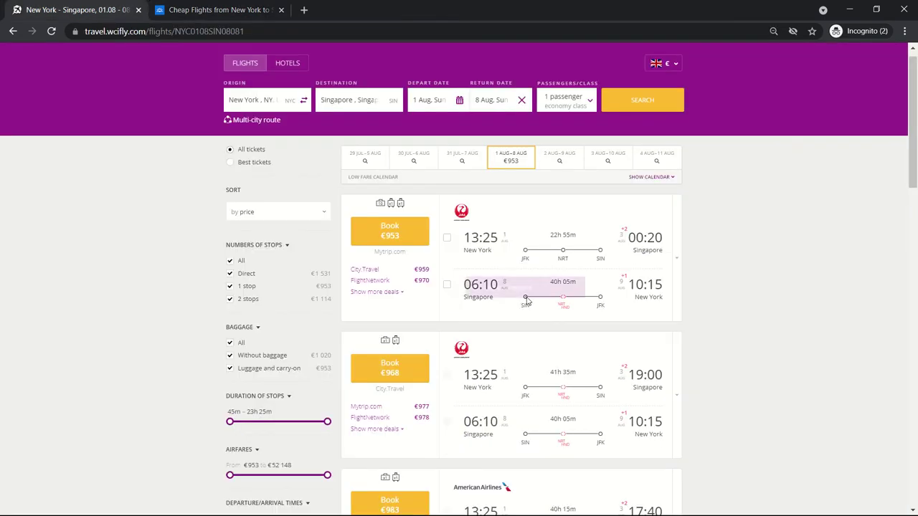
pyautogui.scroll(1, 514, 315)
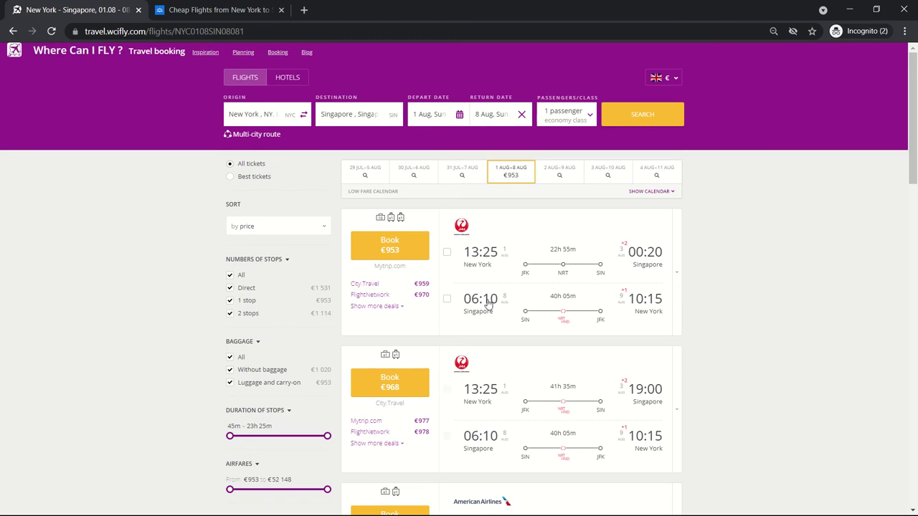
# Step: Return to the Skyscanner results and compare the cheapest New York to Singapore offers with the best ones
pyautogui.hotkey('ctrl', 'Tab')
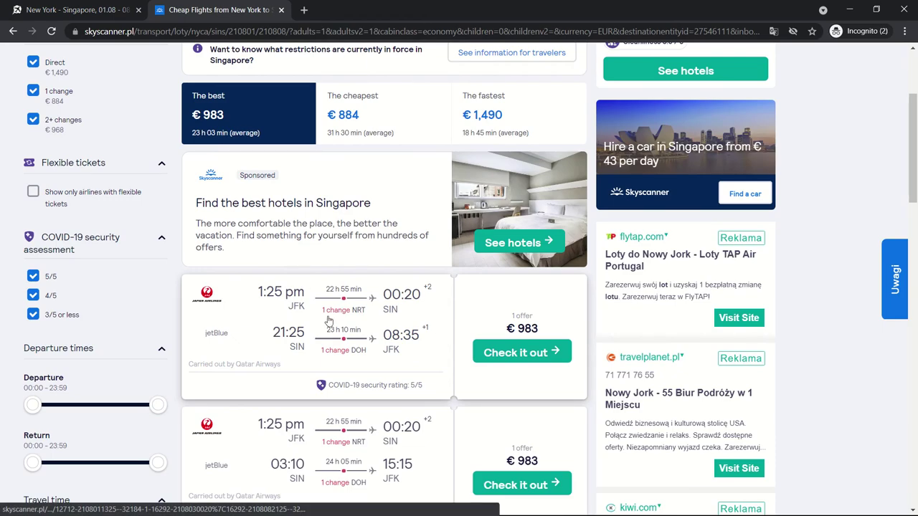
pyautogui.scroll(1, 331, 305)
pyautogui.scroll(-1, 334, 299)
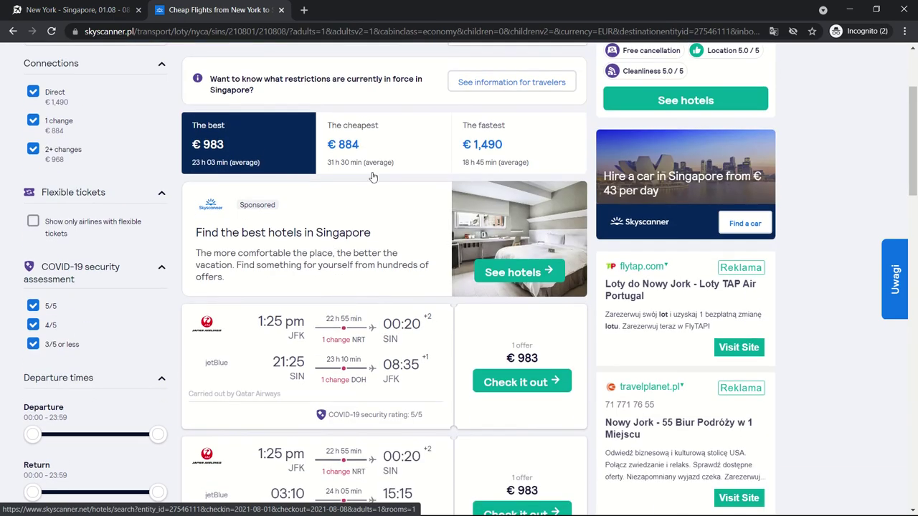
pyautogui.click(385, 148)
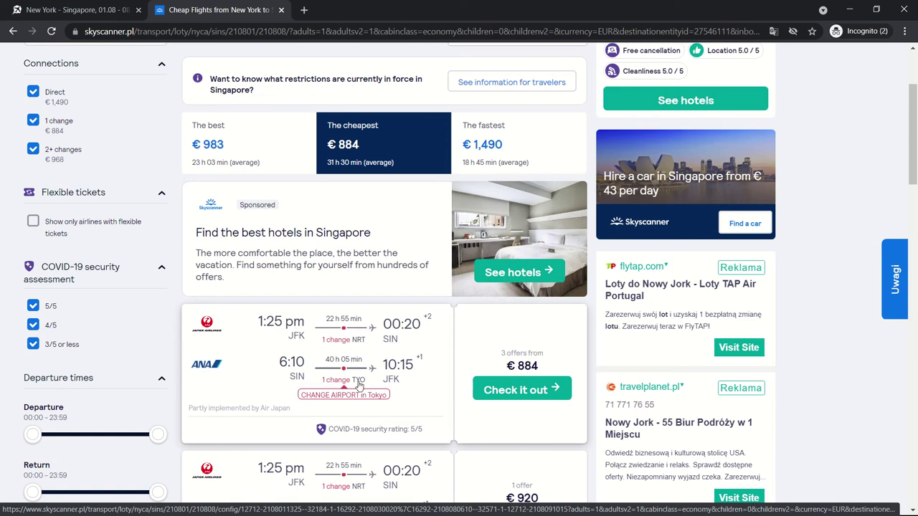
pyautogui.scroll(-2, 346, 350)
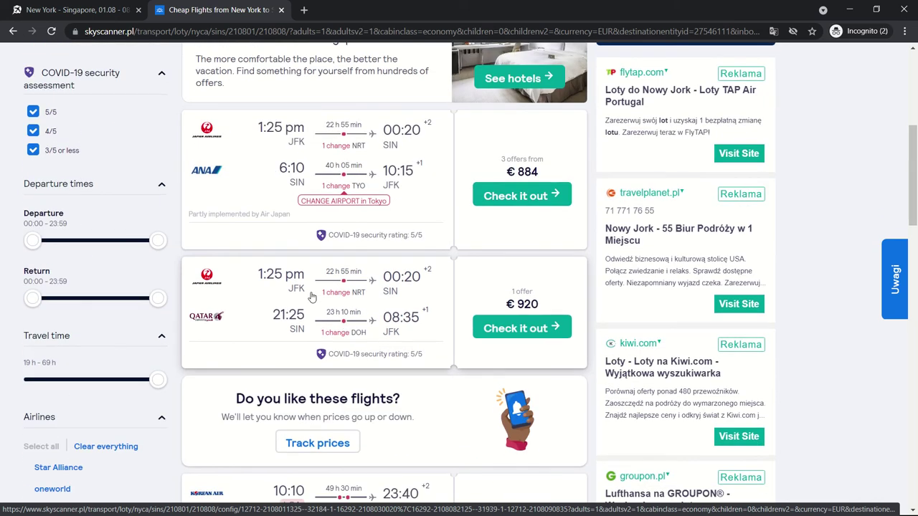
pyautogui.scroll(3, 252, 277)
pyautogui.click(224, 208)
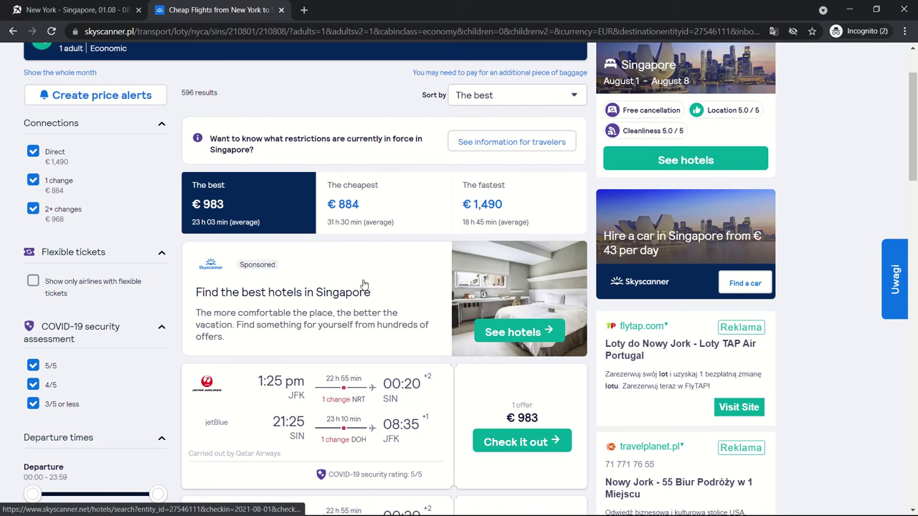
# Step: Switch to the IPVanish VPN app by searching for it among the installed programs
pyautogui.press('super')
pyautogui.write('vp')
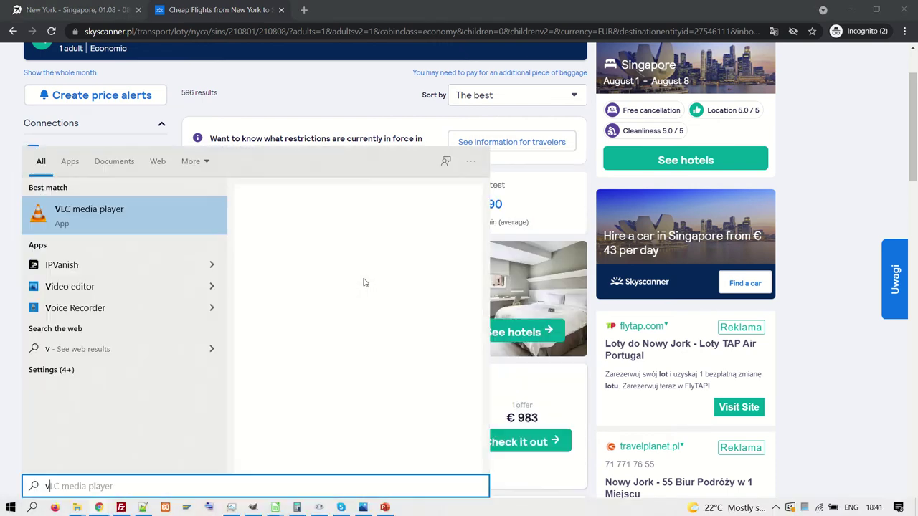
pyautogui.write('n')
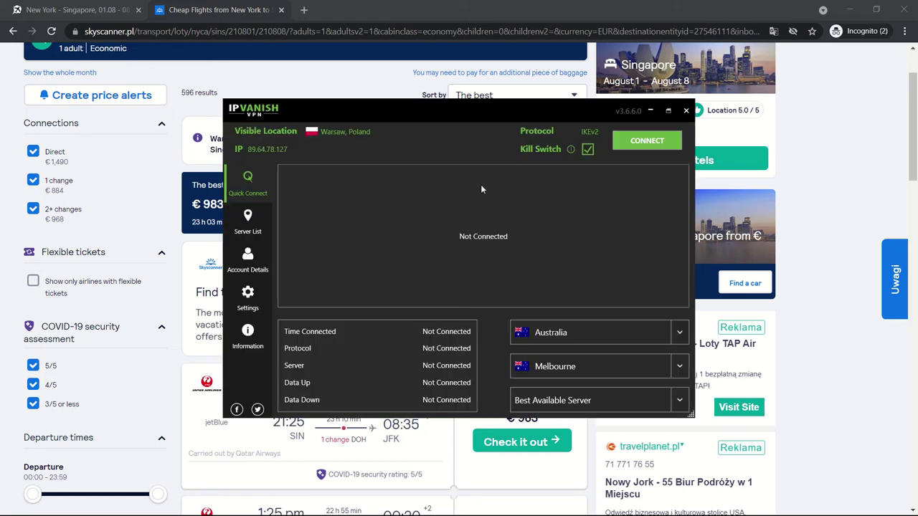
# Step: Choose France as the VPN country with the best available city and server, and connect
pyautogui.click(674, 334)
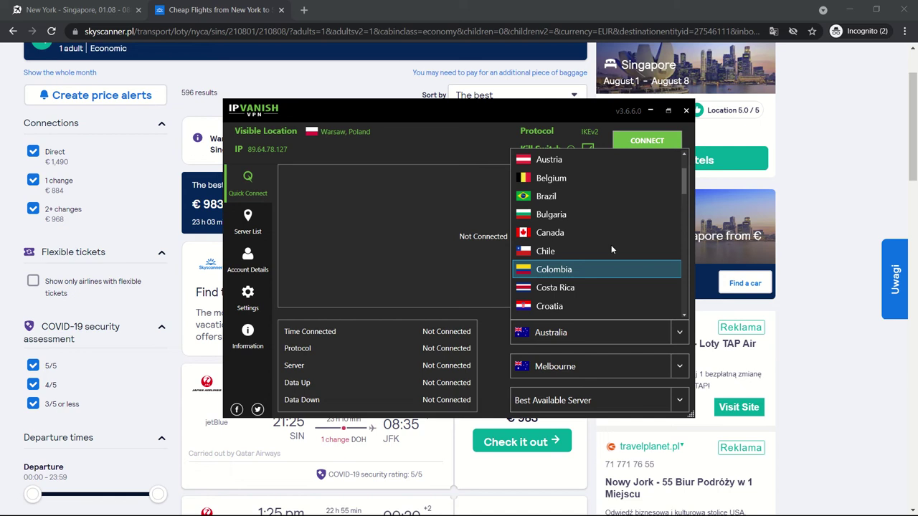
pyautogui.scroll(-12, 585, 199)
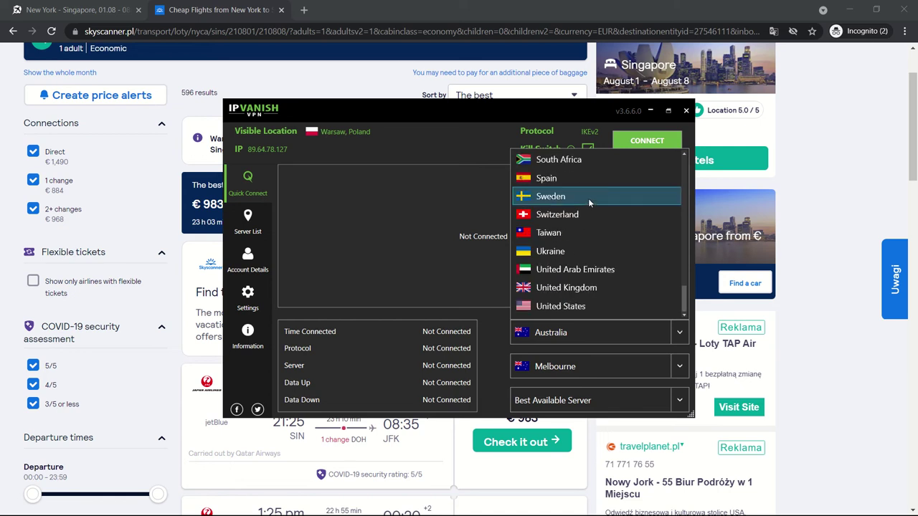
pyautogui.scroll(5, 588, 198)
pyautogui.scroll(-3, 589, 204)
pyautogui.scroll(10, 584, 222)
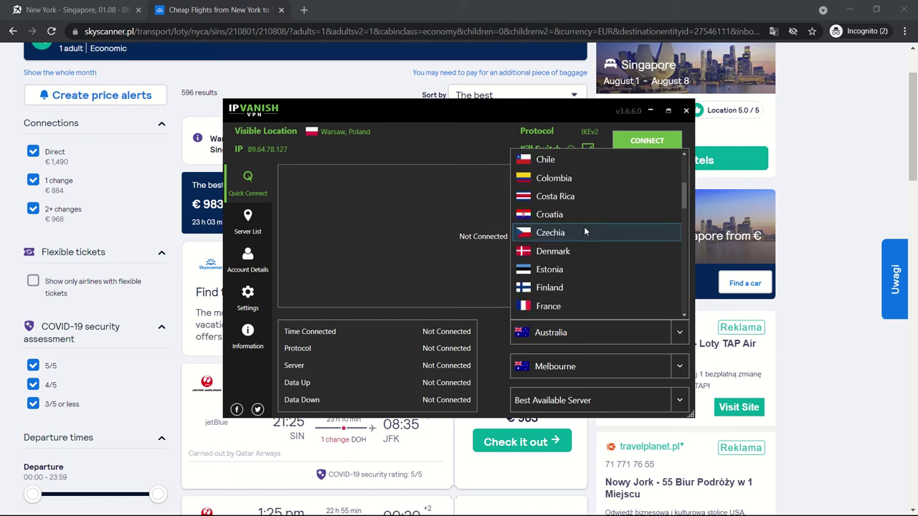
pyautogui.scroll(-3, 585, 229)
pyautogui.click(565, 306)
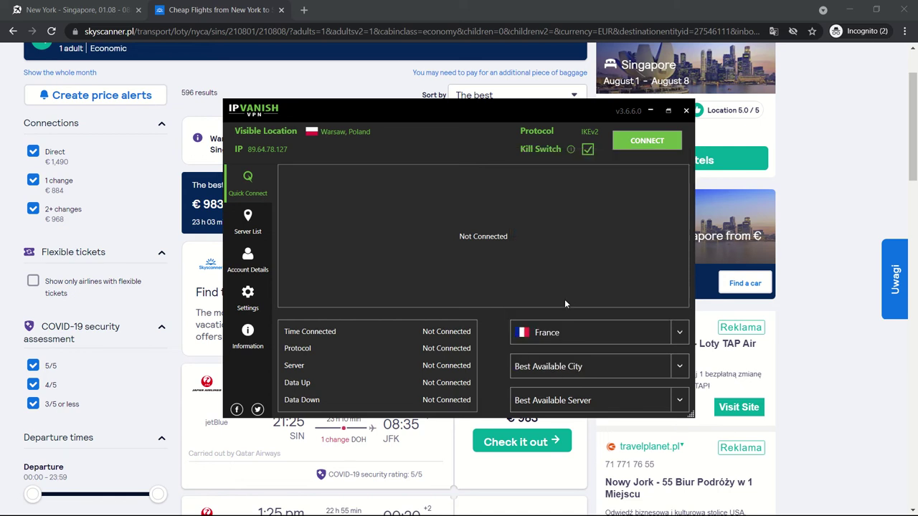
pyautogui.click(631, 147)
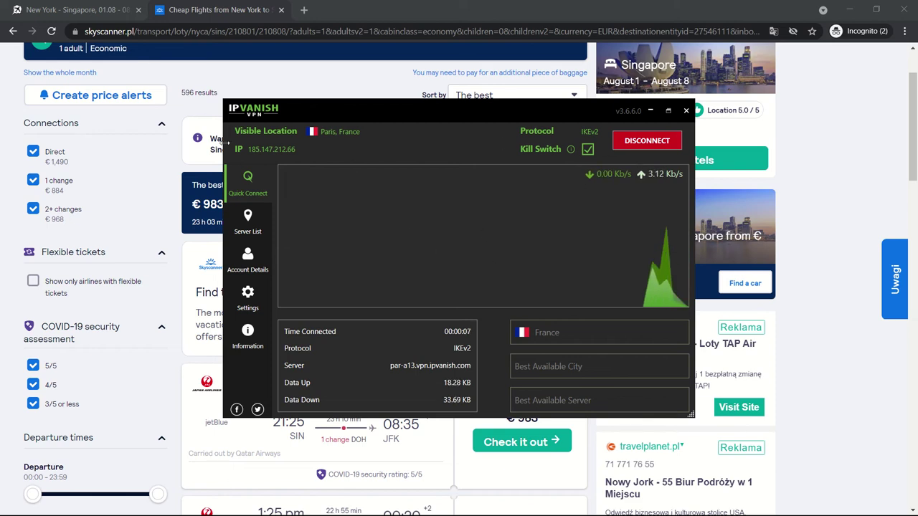
# Step: Try to search Google for "ip location check" in a new browser tab
pyautogui.click(304, 9)
pyautogui.write('ip chec')
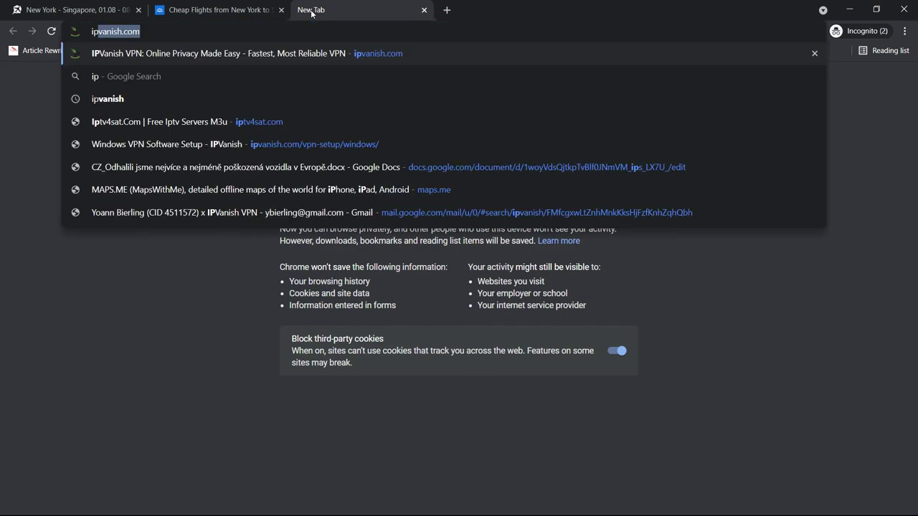
pyautogui.write('k')
pyautogui.hotkey('ctrl', 'shift', 'Left')
pyautogui.write('location%2Bcheck%26aqs%3Dchro...')
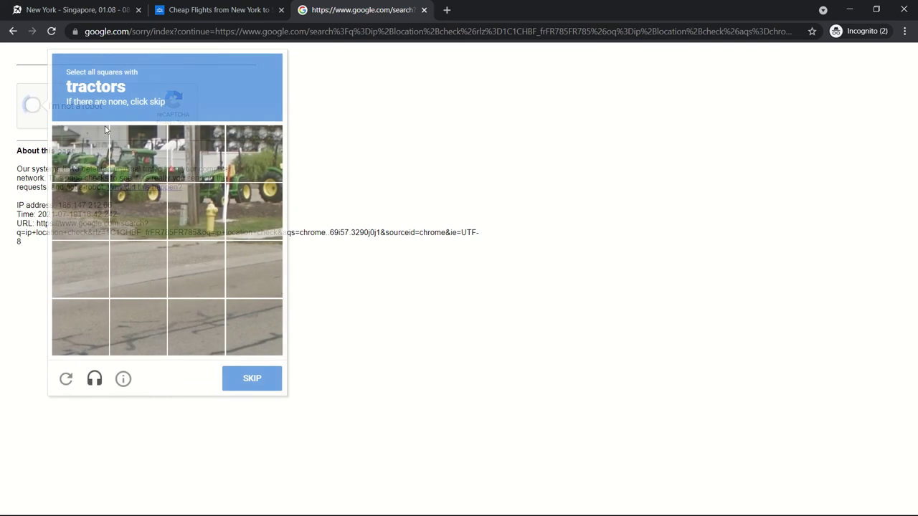
# Step: Select all squares with tractors in the reCAPTCHA image challenge and submit the selection
pyautogui.click(139, 154)
pyautogui.click(139, 211)
pyautogui.click(89, 202)
pyautogui.click(80, 153)
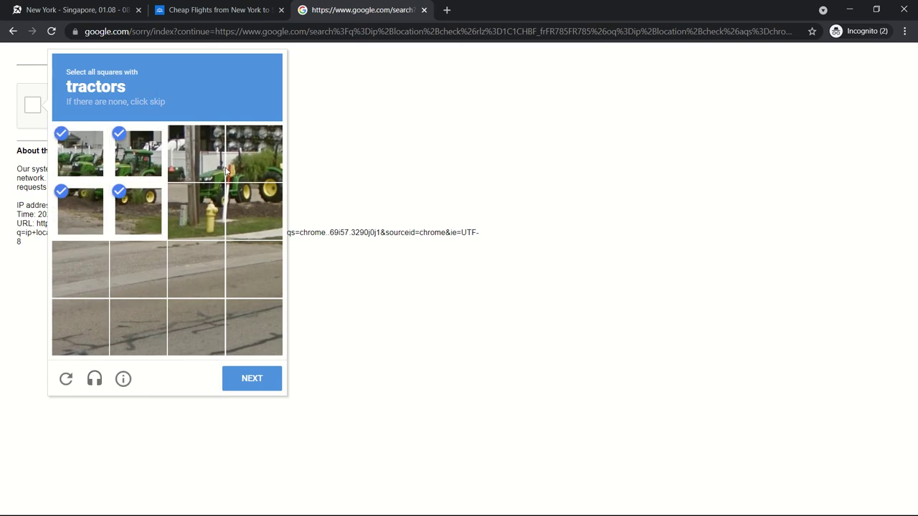
pyautogui.click(253, 153)
pyautogui.click(205, 212)
pyautogui.click(196, 153)
pyautogui.click(263, 189)
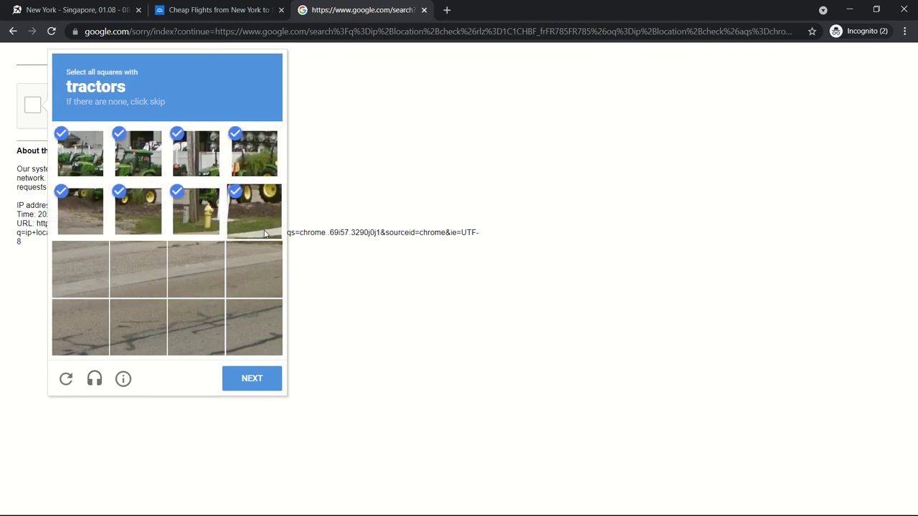
pyautogui.click(261, 378)
# Step: Select the squares with vehicles in the reCAPTCHA image and verify the selection
pyautogui.click(140, 159)
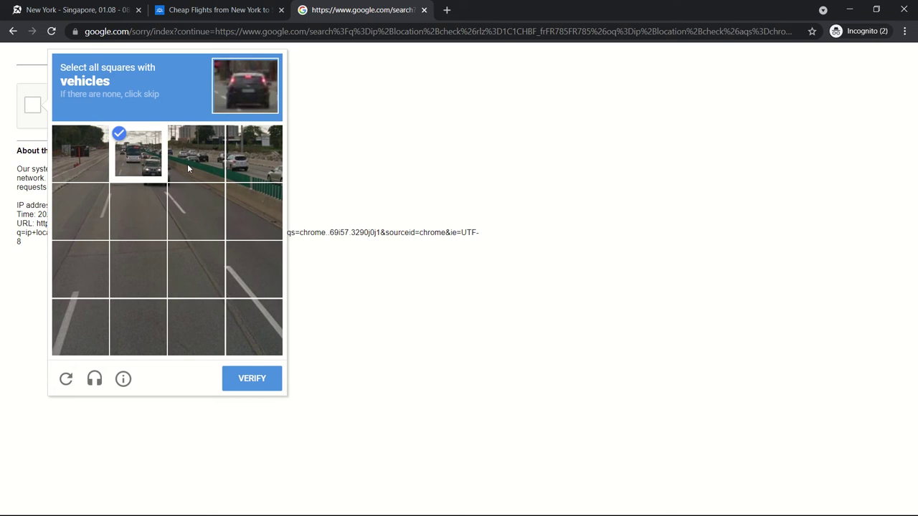
pyautogui.click(192, 159)
pyautogui.click(251, 156)
pyautogui.click(251, 378)
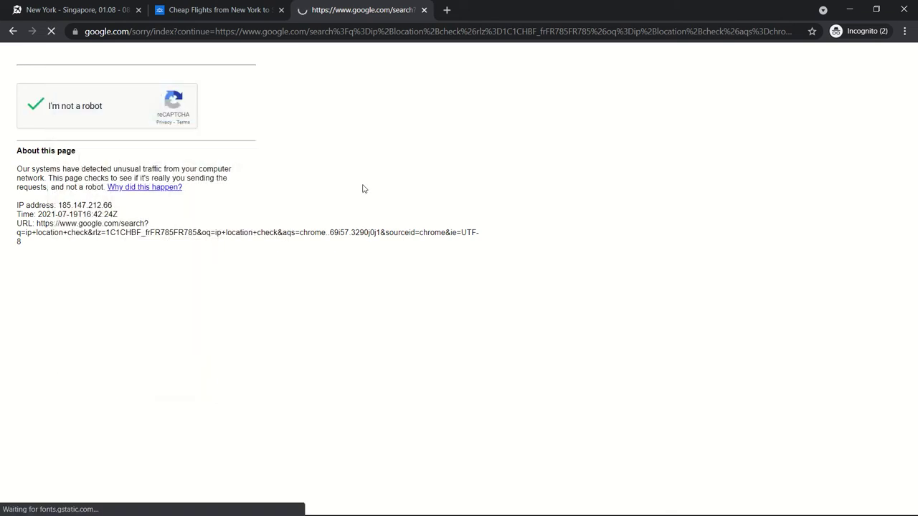
# Step: Restart the "I'm not a robot" check and submit all squares with crosswalks
pyautogui.click(64, 107)
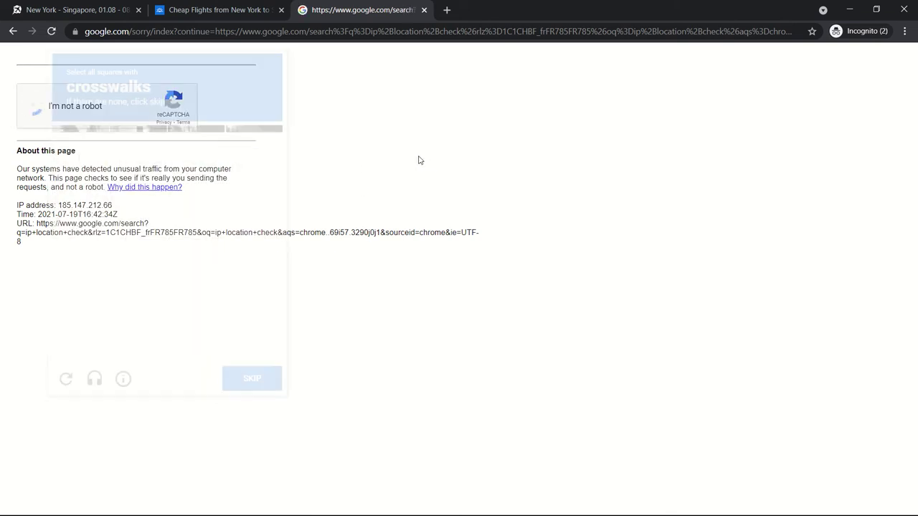
pyautogui.click(138, 270)
pyautogui.click(80, 270)
pyautogui.click(184, 272)
pyautogui.click(268, 270)
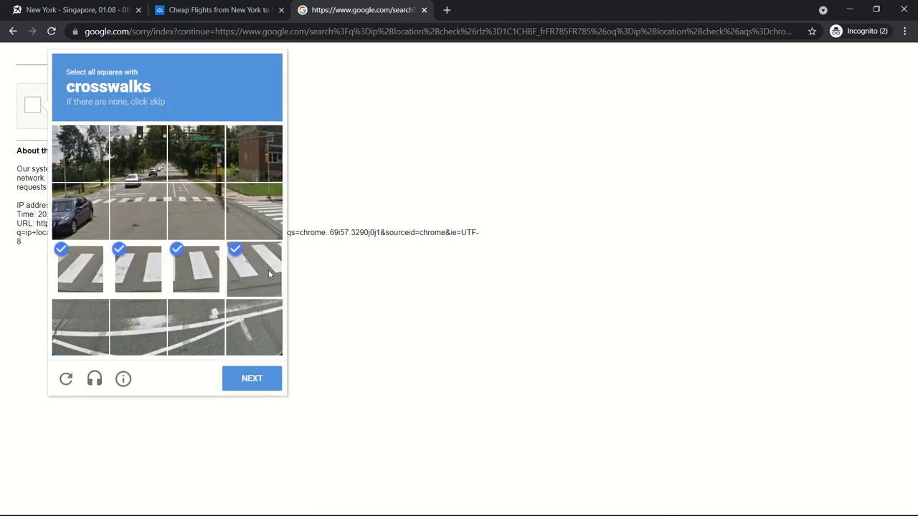
pyautogui.click(253, 211)
pyautogui.click(181, 206)
pyautogui.click(139, 211)
pyautogui.click(81, 210)
pyautogui.click(252, 379)
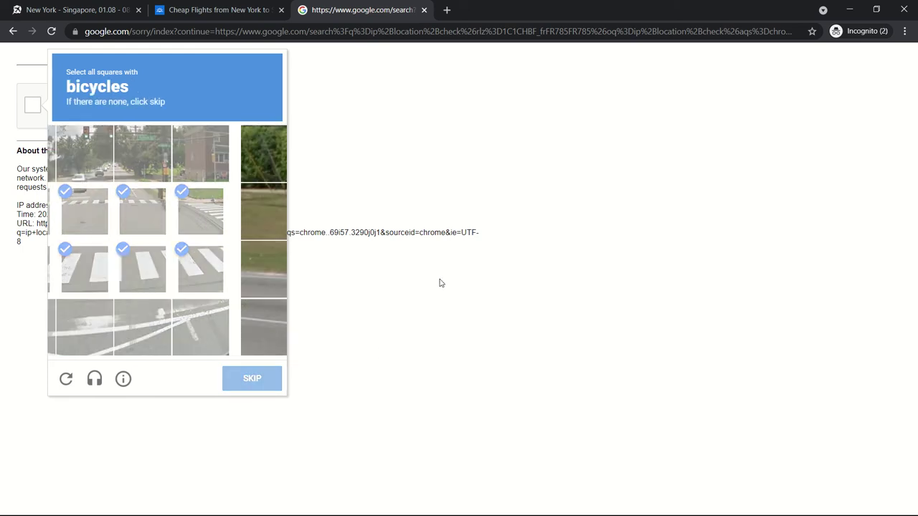
# Step: Select the four squares with bicycles in the reCAPTCHA image and submit them
pyautogui.click(192, 159)
pyautogui.click(195, 212)
pyautogui.click(136, 215)
pyautogui.click(138, 155)
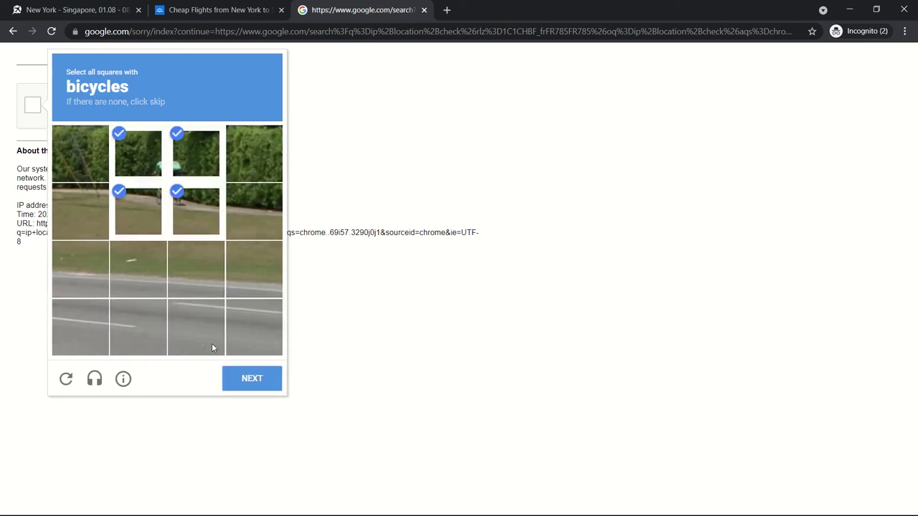
pyautogui.click(252, 379)
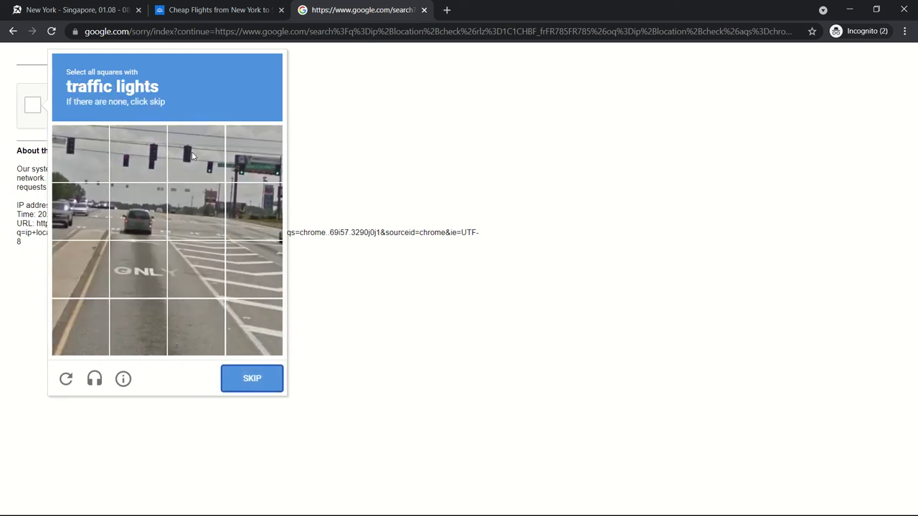
# Step: Mark squares with traffic lights in the reCAPTCHA image and submit the selection
pyautogui.click(191, 155)
pyautogui.click(251, 154)
pyautogui.click(260, 384)
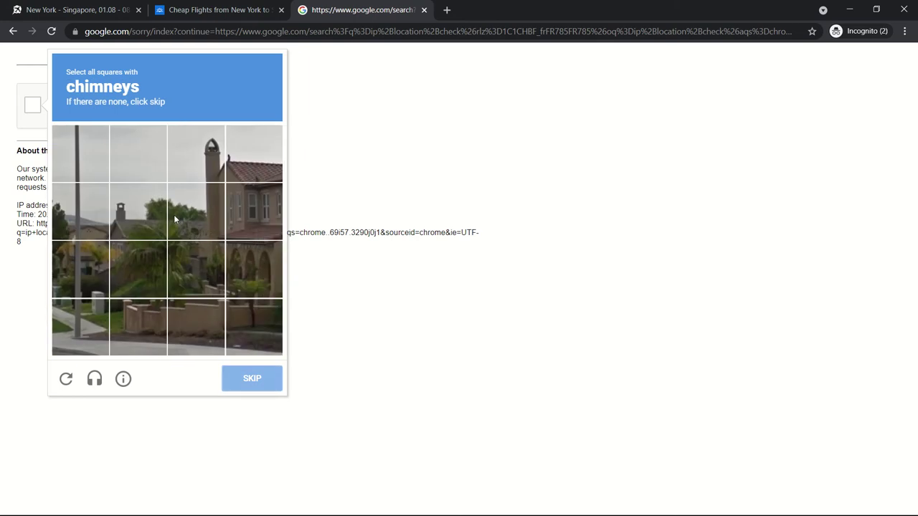
# Step: Submit the squares with chimneys, dismiss the remaining reCAPTCHA challenge and close the IP location check tab
pyautogui.click(139, 214)
pyautogui.click(195, 156)
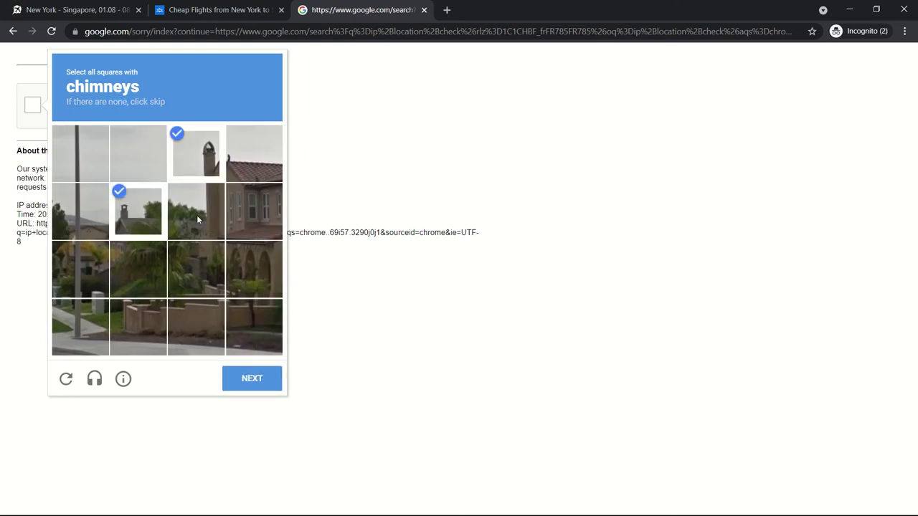
pyautogui.click(196, 215)
pyautogui.click(242, 369)
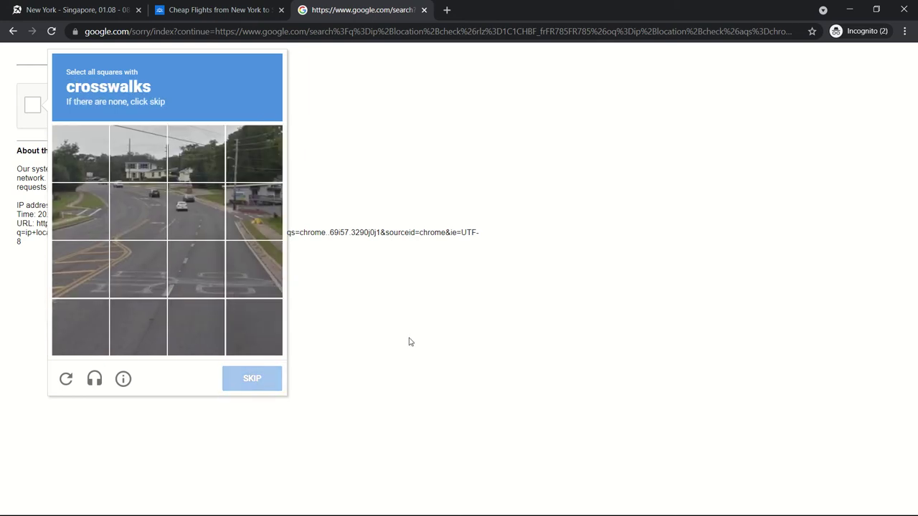
pyautogui.click(359, 142)
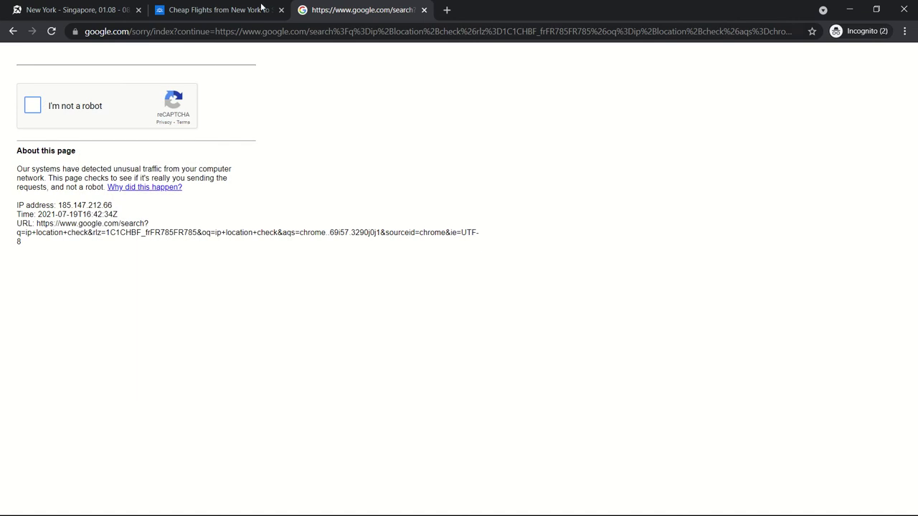
pyautogui.hotkey('ctrl', 'w')
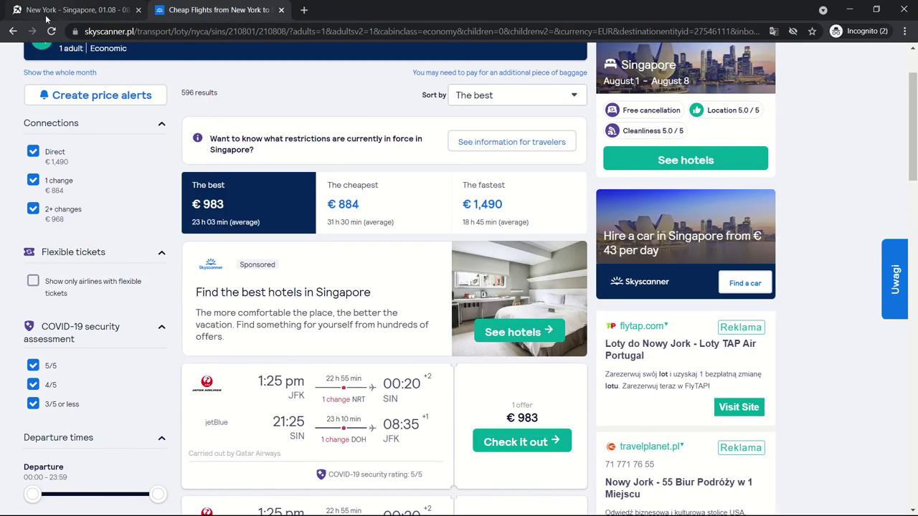
# Step: Open travel.wcifly.com in a new tab and place it next to the original wcifly results tab
pyautogui.click(52, 12)
pyautogui.click(168, 37)
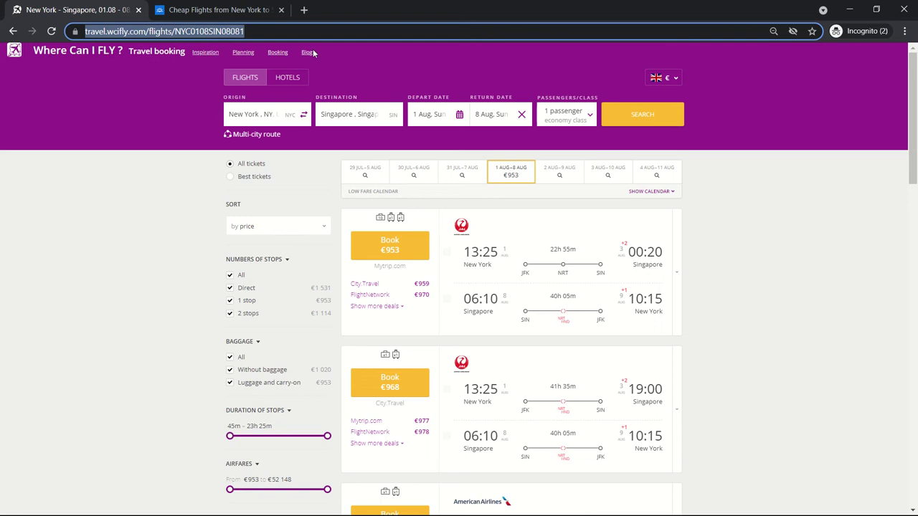
pyautogui.click(304, 9)
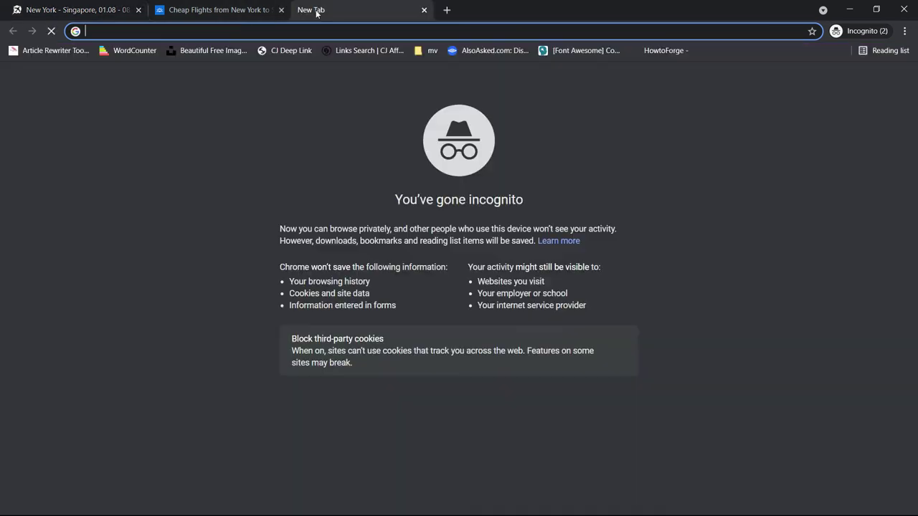
pyautogui.write('travel')
pyautogui.press('Return')
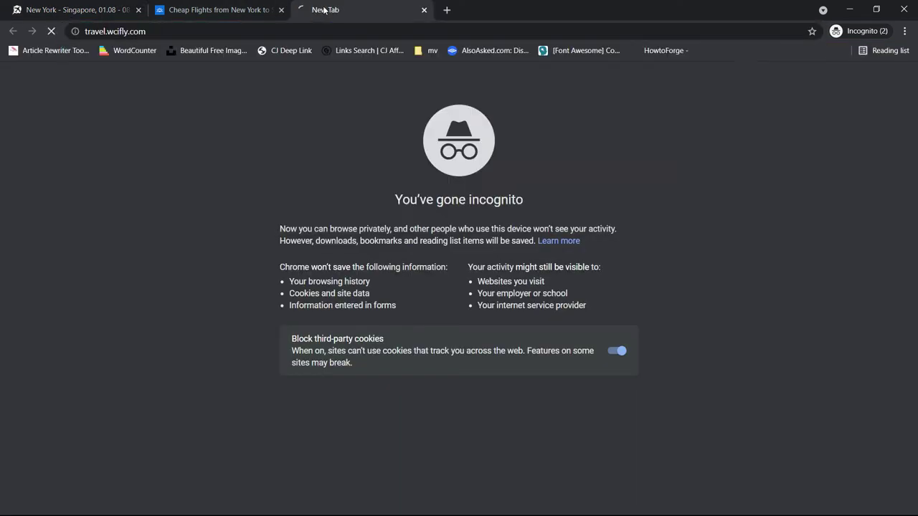
pyautogui.moveTo(323, 11); pyautogui.dragTo(174, 13)
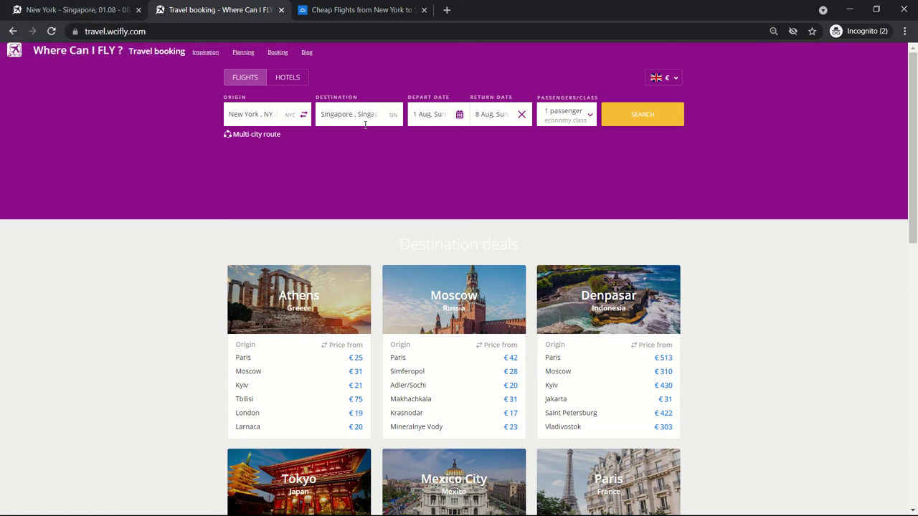
# Step: Rerun the New York to Singapore search for 1–8 August and compare its fares with the original wcifly results
pyautogui.click(630, 120)
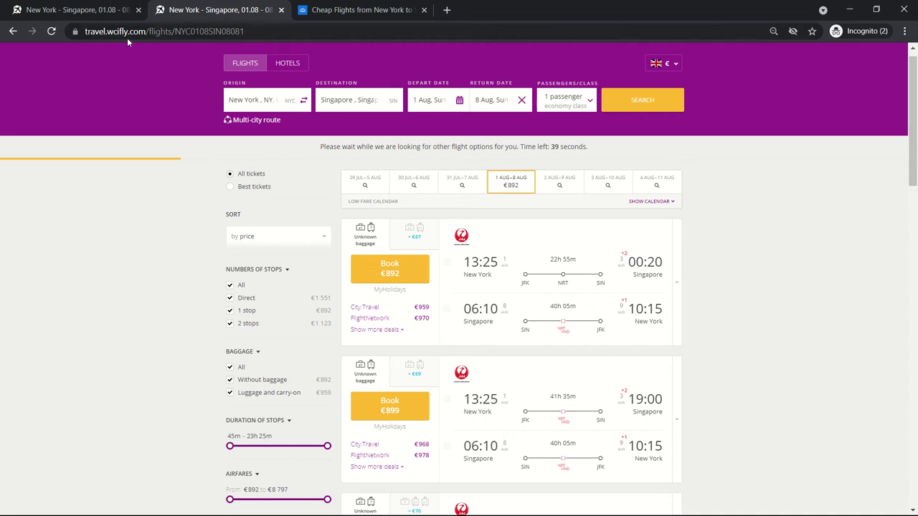
pyautogui.click(100, 11)
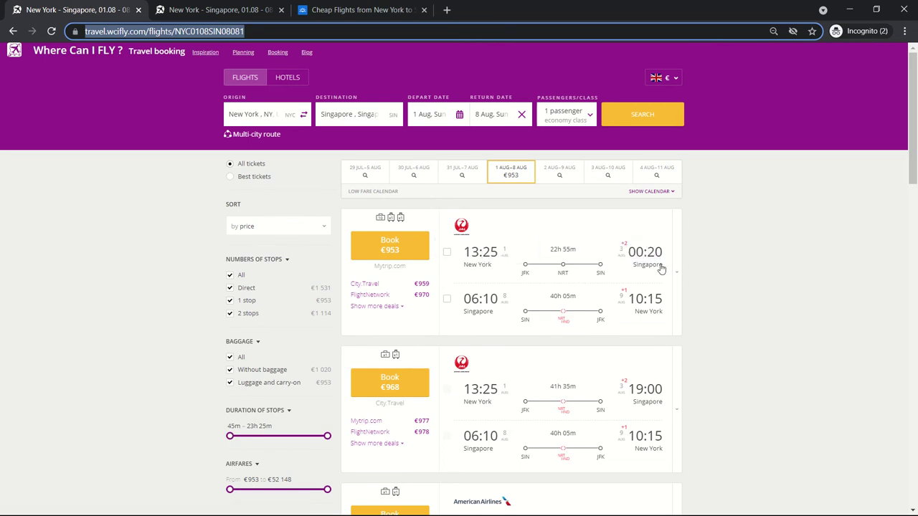
pyautogui.click(219, 10)
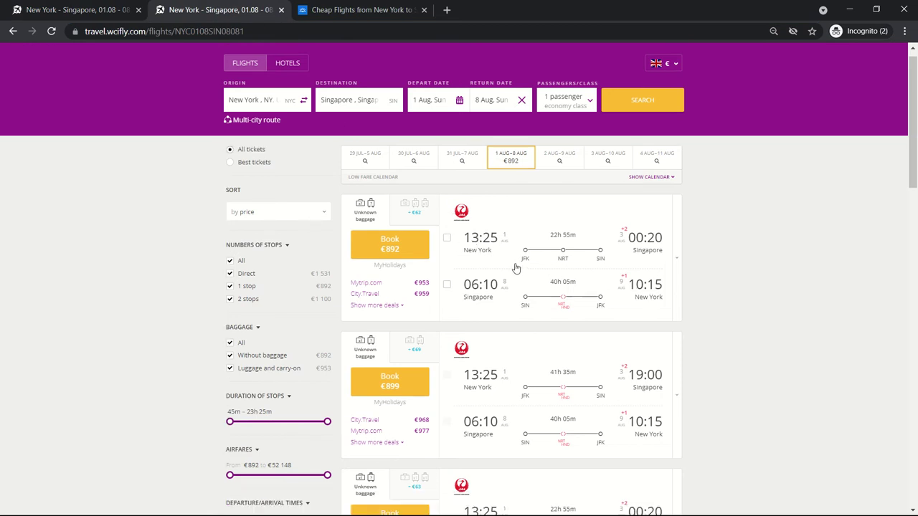
# Step: Compare the cheapest New York to Singapore fares and booking agents between the two wcifly results tabs
pyautogui.click(98, 12)
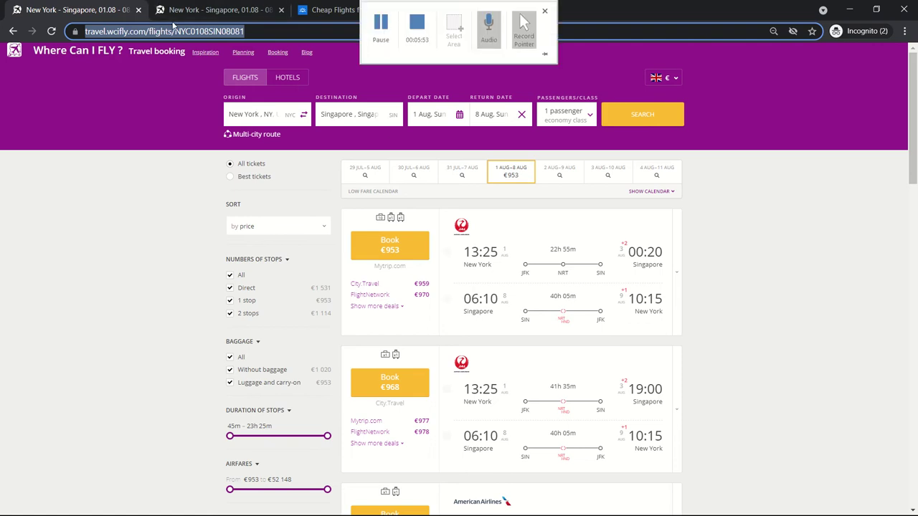
pyautogui.hotkey('ctrl', 'Tab')
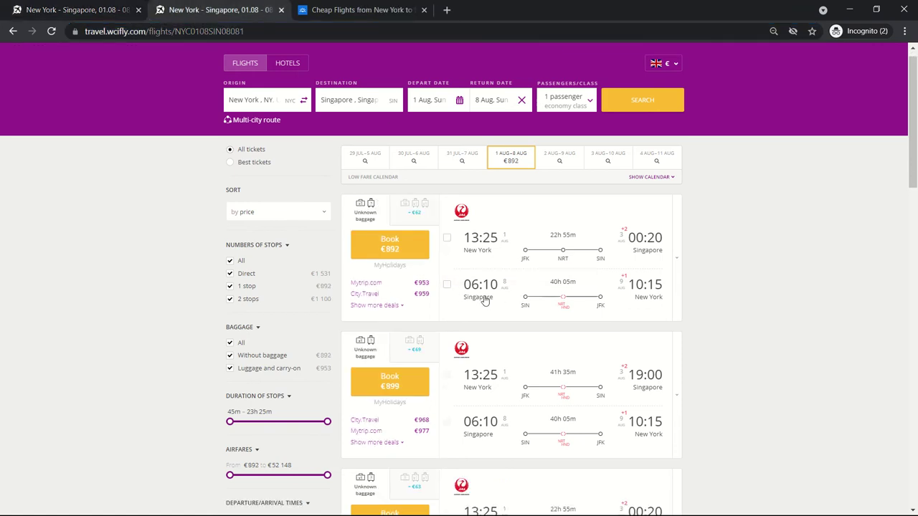
pyautogui.click(99, 9)
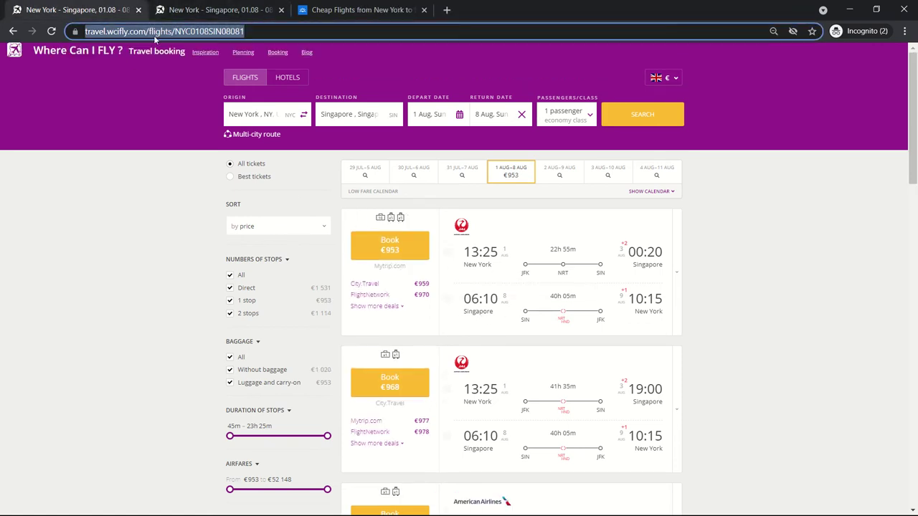
pyautogui.click(208, 10)
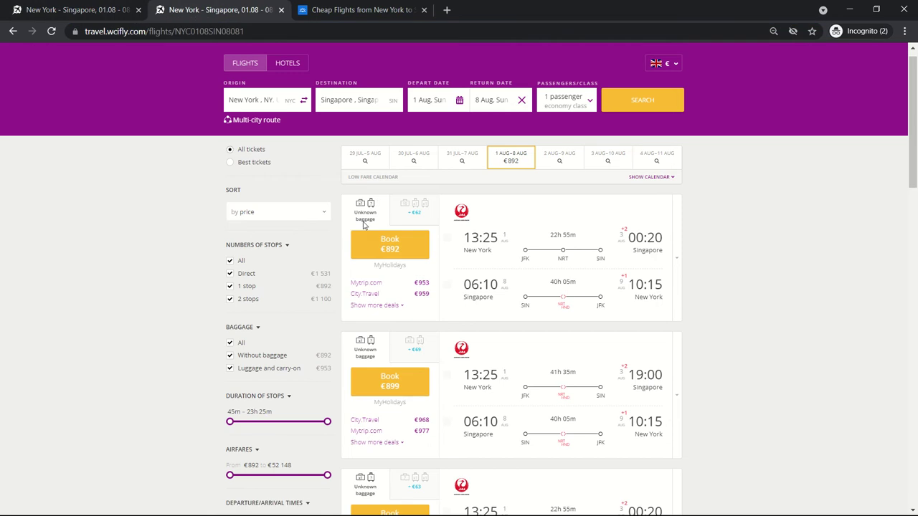
pyautogui.click(407, 266)
pyautogui.click(78, 10)
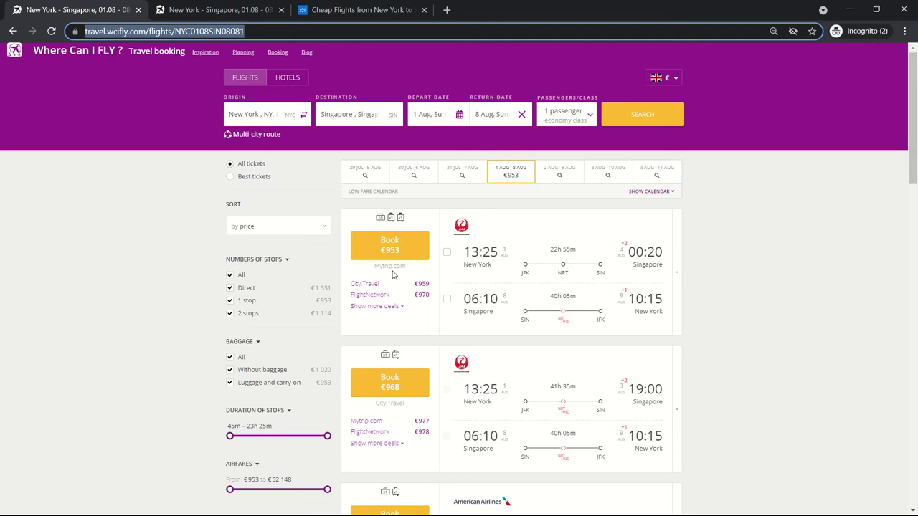
pyautogui.click(176, 15)
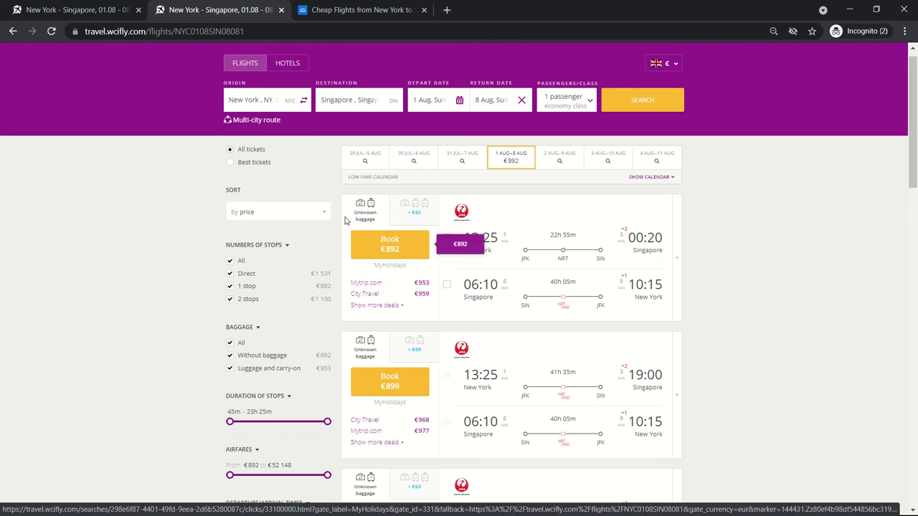
# Step: Open Skyscanner in a new tab and rerun its prefilled New York to Singapore search for 1–8 August 2021
pyautogui.click(342, 11)
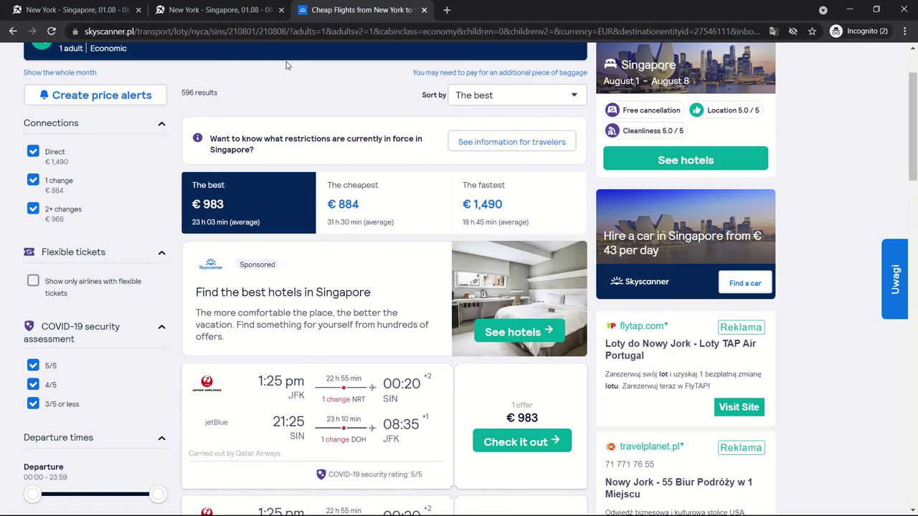
pyautogui.hotkey('ctrl', 't')
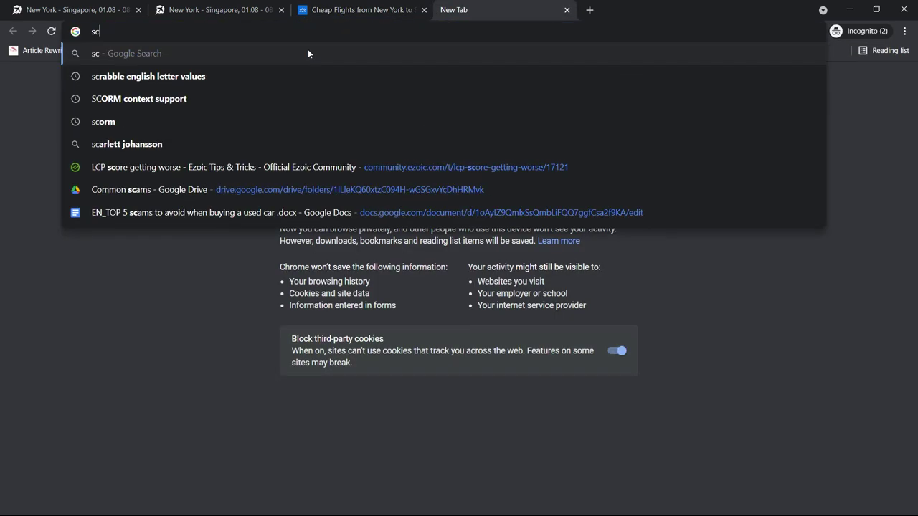
pyautogui.press('BackSpace')
pyautogui.write('kys')
pyautogui.press('Return')
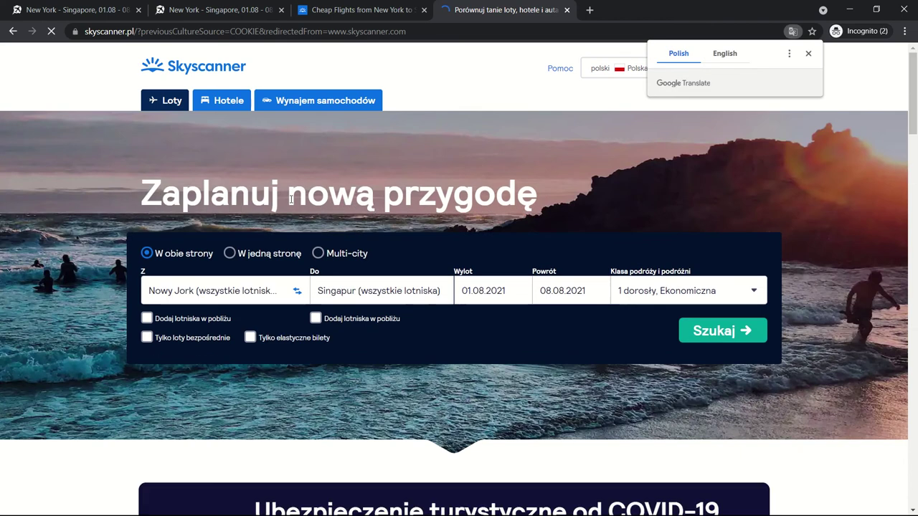
pyautogui.click(809, 55)
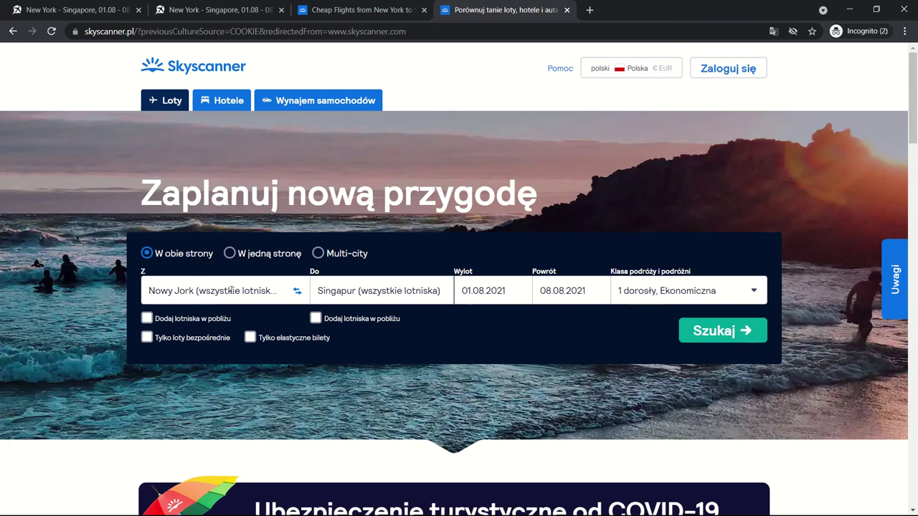
pyautogui.click(705, 321)
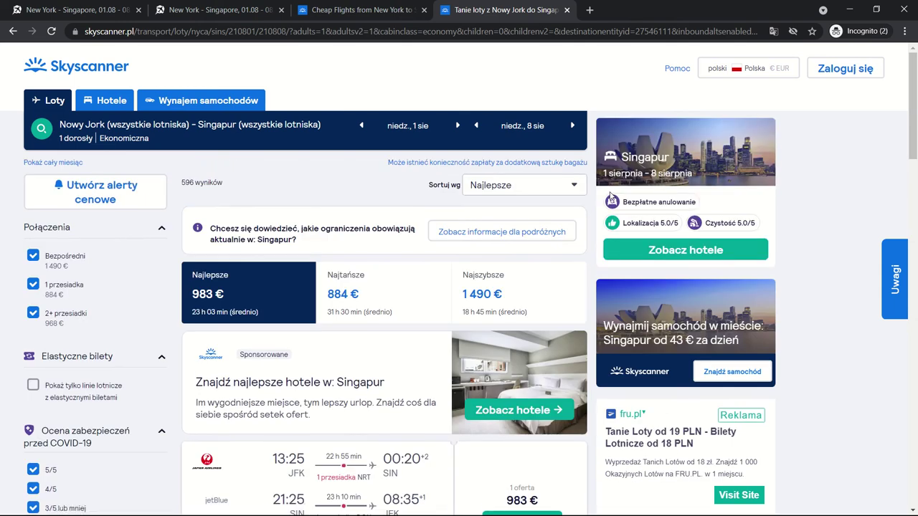
# Step: Compare the best, cheapest and fastest fares of the new Skyscanner search with the earlier Skyscanner results
pyautogui.scroll(-2, 528, 185)
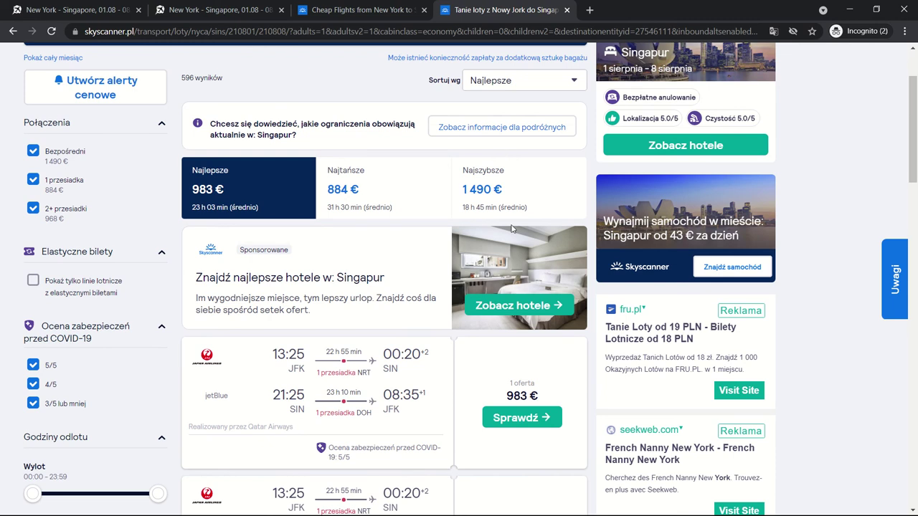
pyautogui.scroll(2, 511, 227)
pyautogui.scroll(-2, 502, 234)
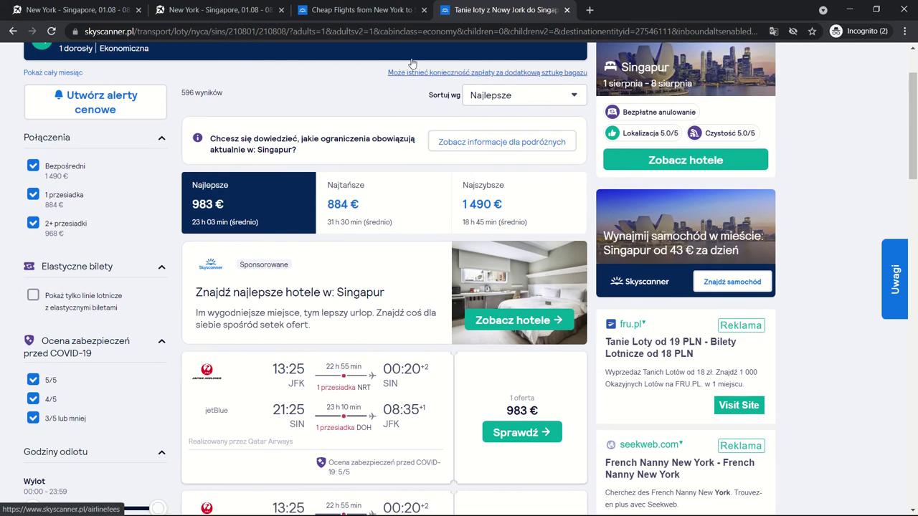
pyautogui.scroll(2, 458, 172)
pyautogui.scroll(-2, 395, 243)
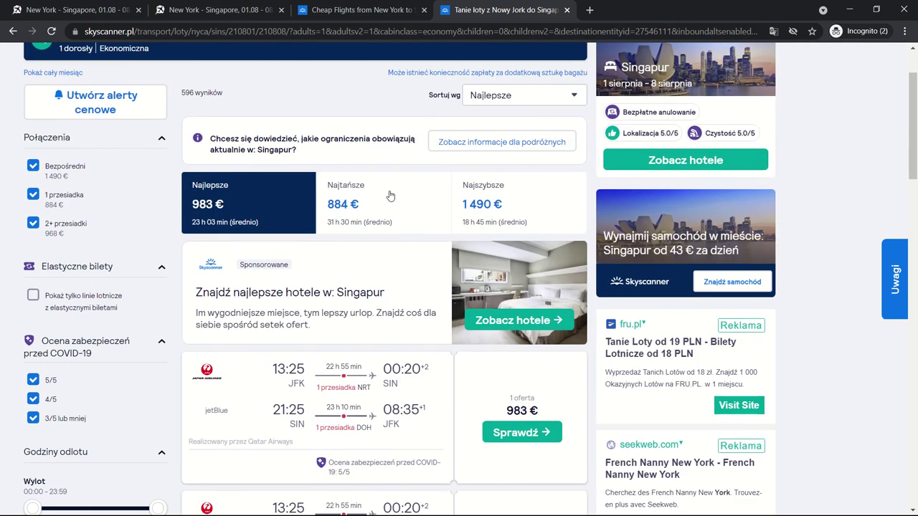
pyautogui.click(359, 11)
pyautogui.click(474, 13)
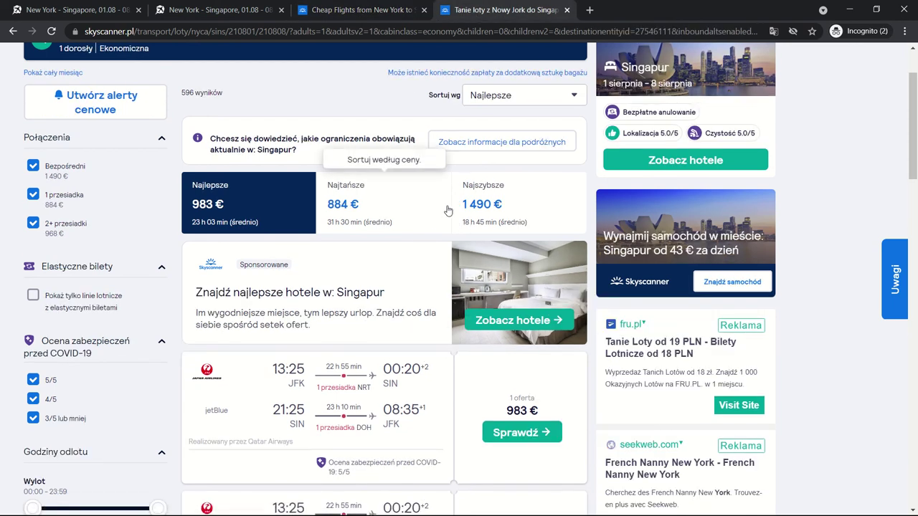
pyautogui.scroll(2, 347, 286)
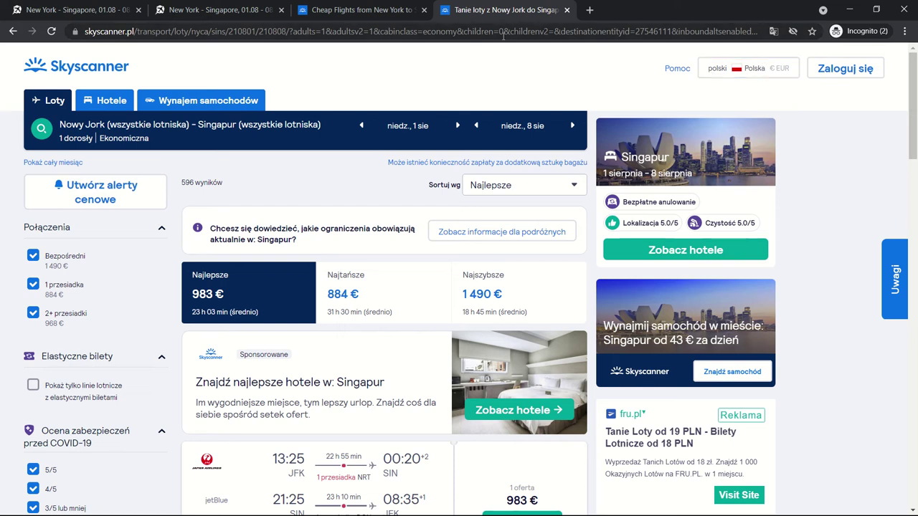
# Step: Close both Skyscanner results tabs and load the Skyscanner home page in a fresh tab
pyautogui.hotkey('ctrl', 'w')
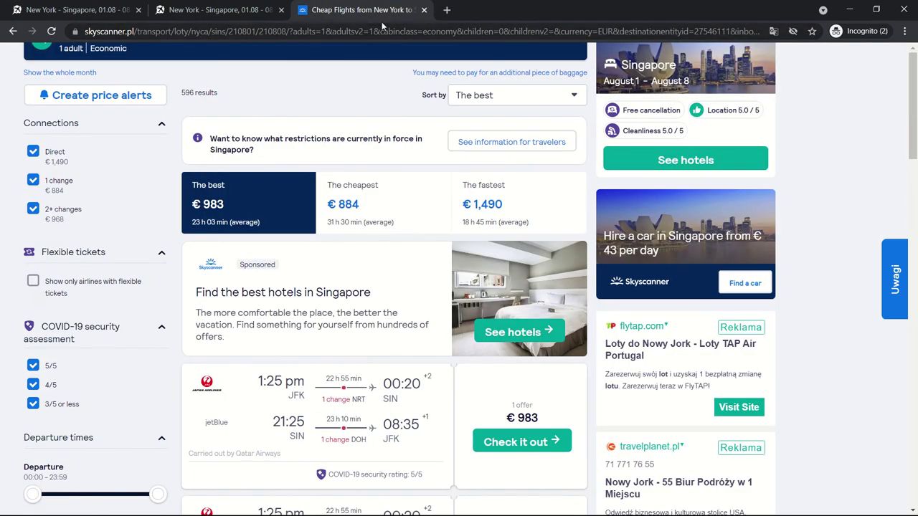
pyautogui.hotkey('ctrl', 'w')
pyautogui.hotkey('ctrl', 't')
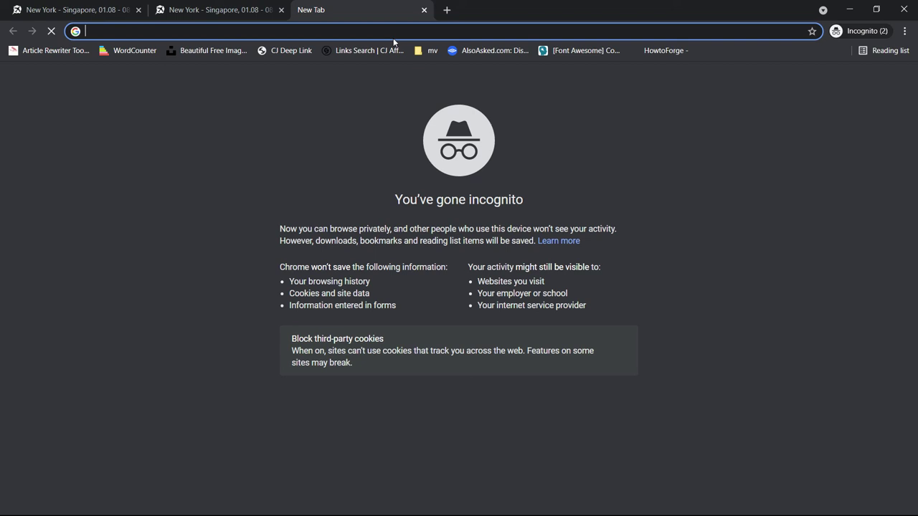
pyautogui.write('skysc')
pyautogui.press('Return')
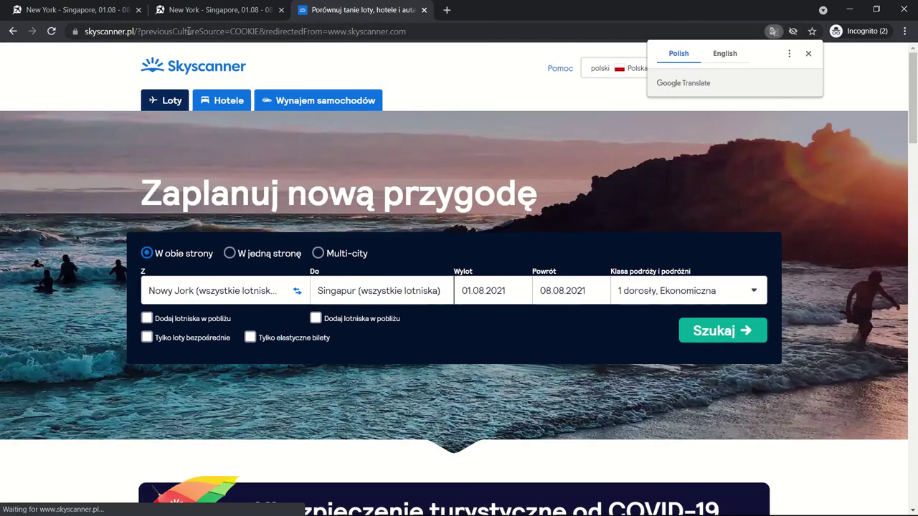
# Step: Examine the redirect parameters in the Skyscanner address and load skyscanner.com in a new incognito window
pyautogui.moveTo(137, 32); pyautogui.dragTo(408, 38)
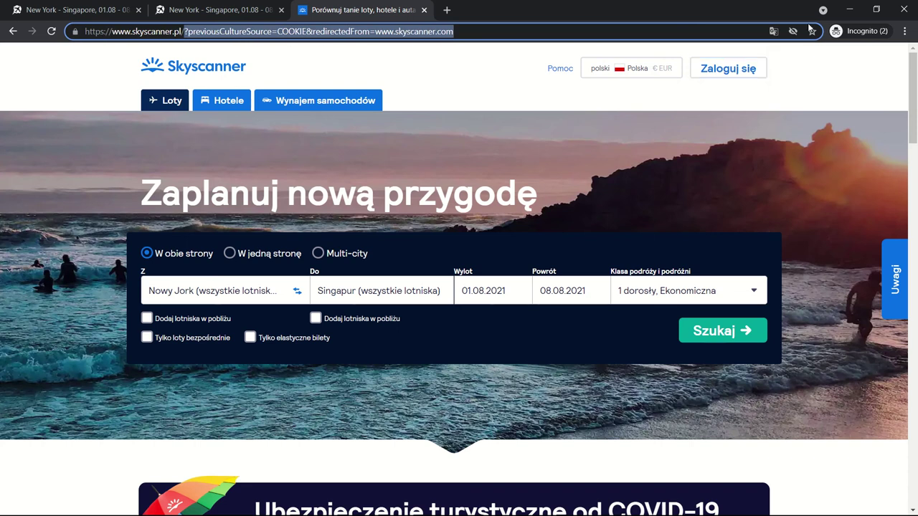
pyautogui.click(904, 31)
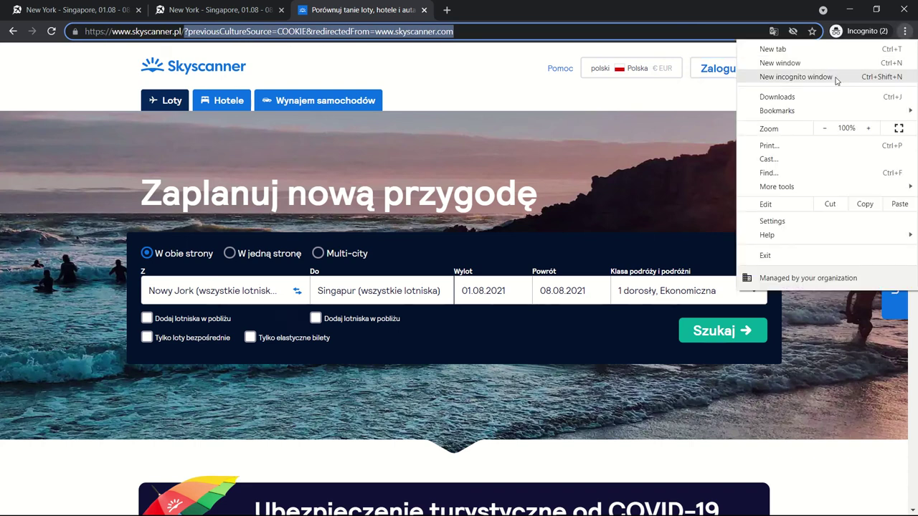
pyautogui.click(825, 76)
pyautogui.write('skyscanner.com')
pyautogui.press('Return')
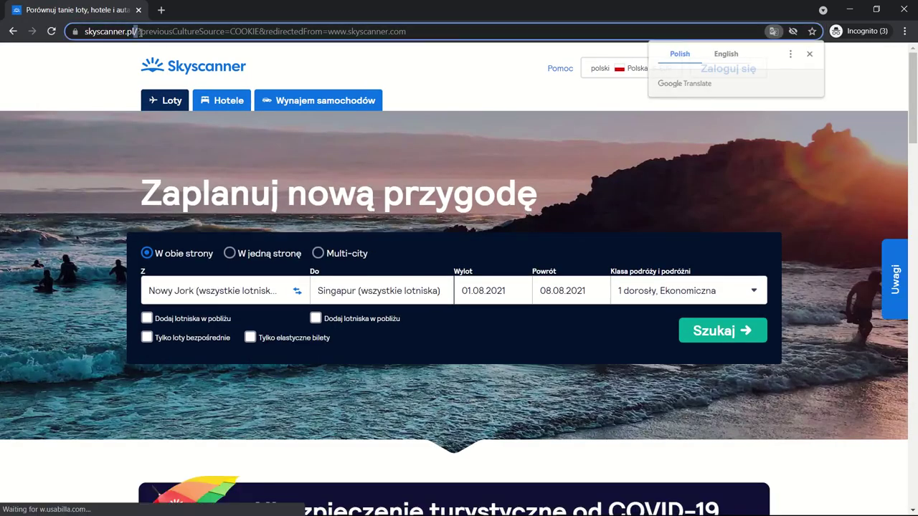
# Step: Try to reach the international Skyscanner site by changing the address from skyscanner.pl to skyscanner.com
pyautogui.moveTo(135, 31); pyautogui.dragTo(530, 50)
pyautogui.press('BackSpace')
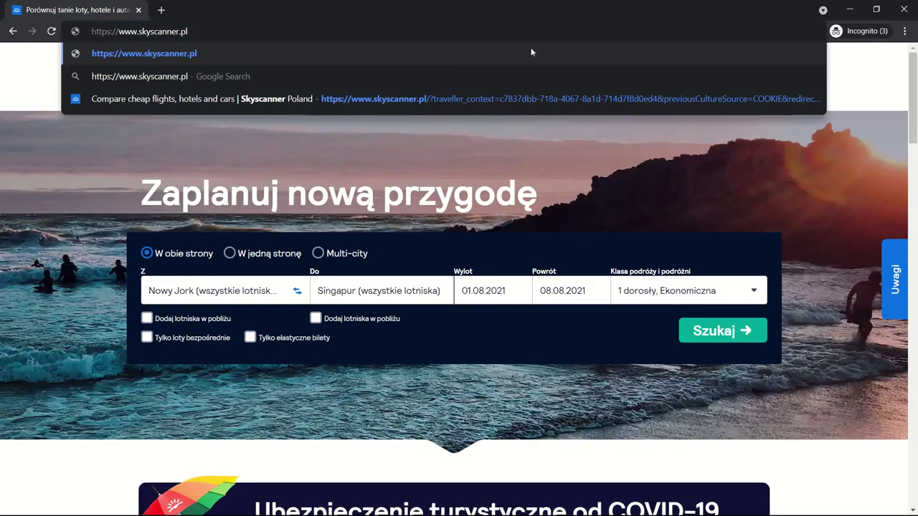
pyautogui.press('BackSpace')
pyautogui.press('BackSpace')
pyautogui.write('com')
pyautogui.press('Return')
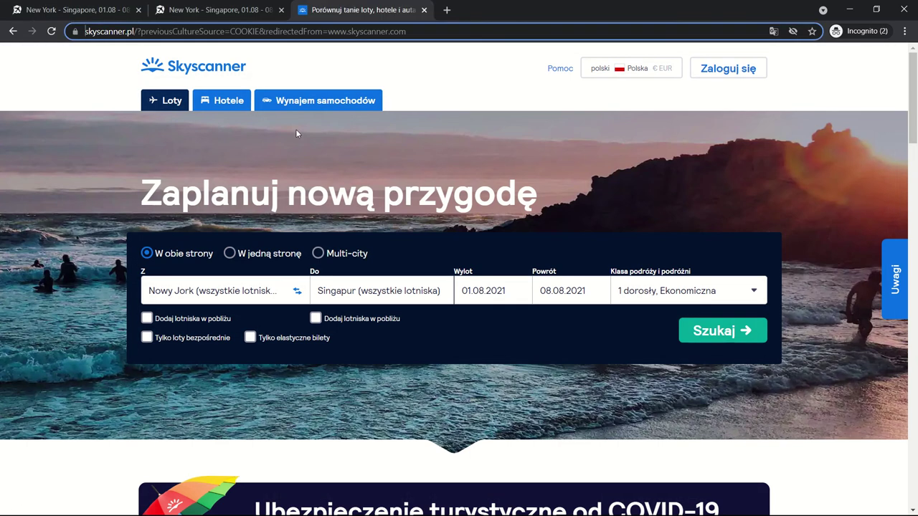
# Step: Replace the Skyscanner tab with a blank one, then switch to IPVanish and disconnect the French VPN
pyautogui.click(425, 10)
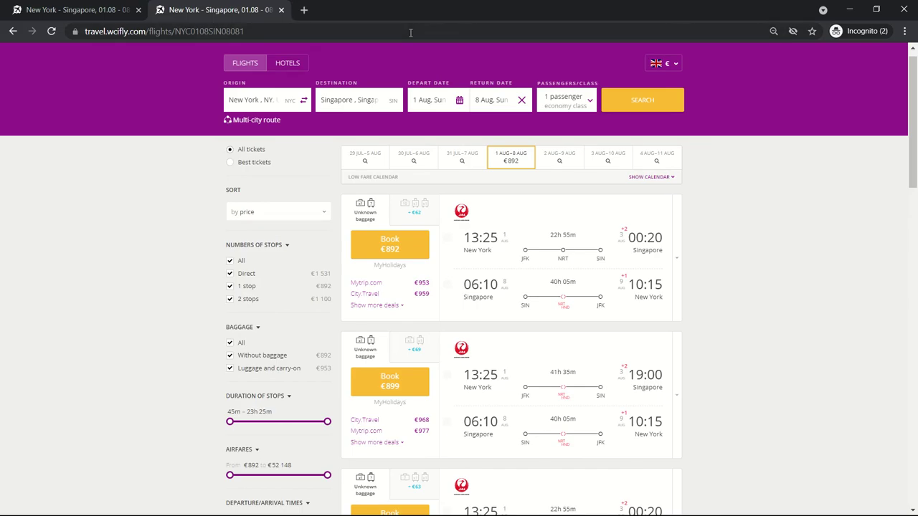
pyautogui.click(304, 10)
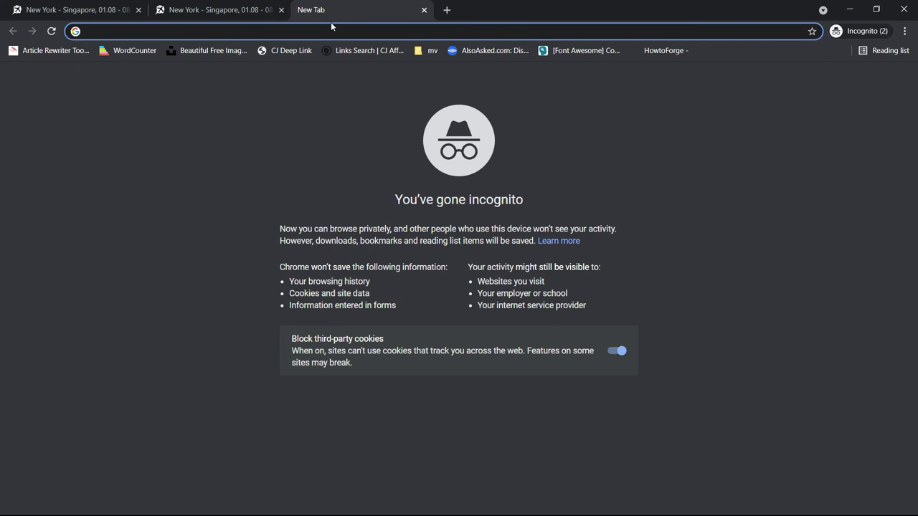
pyautogui.hotkey('alt', 'Tab')
pyautogui.click(651, 142)
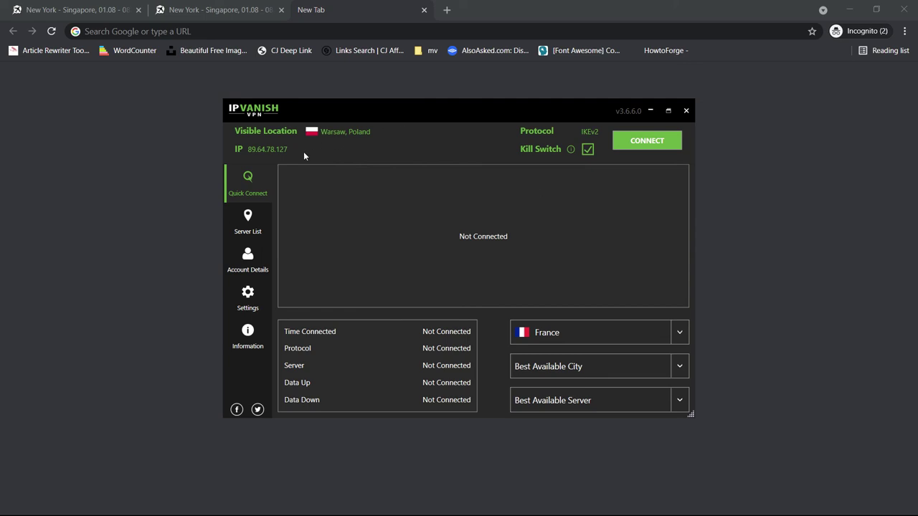
# Step: Return to the browser and try to open kayak.com in the blank tab
pyautogui.click(289, 27)
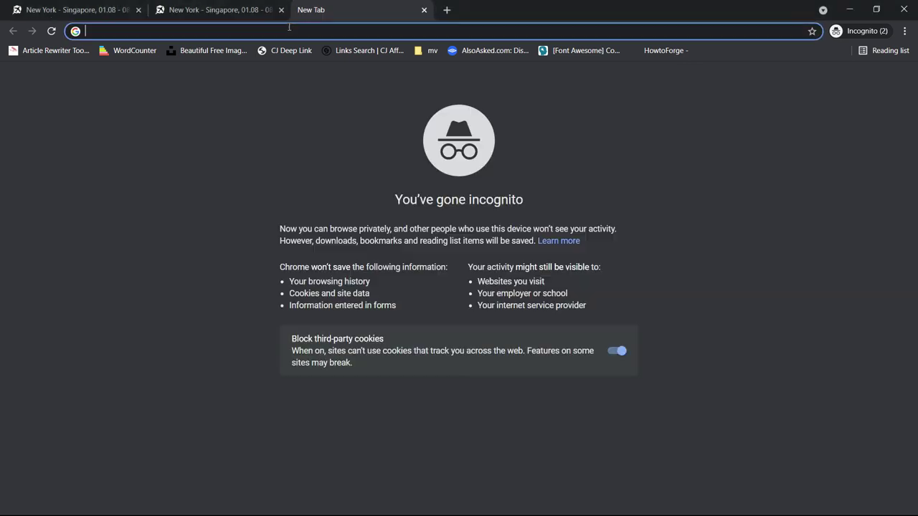
pyautogui.write('kay')
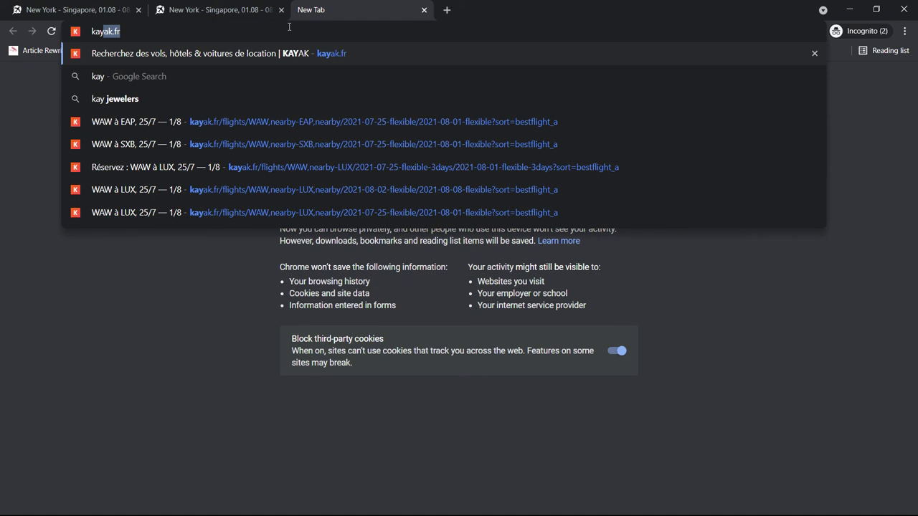
pyautogui.write('ak.com')
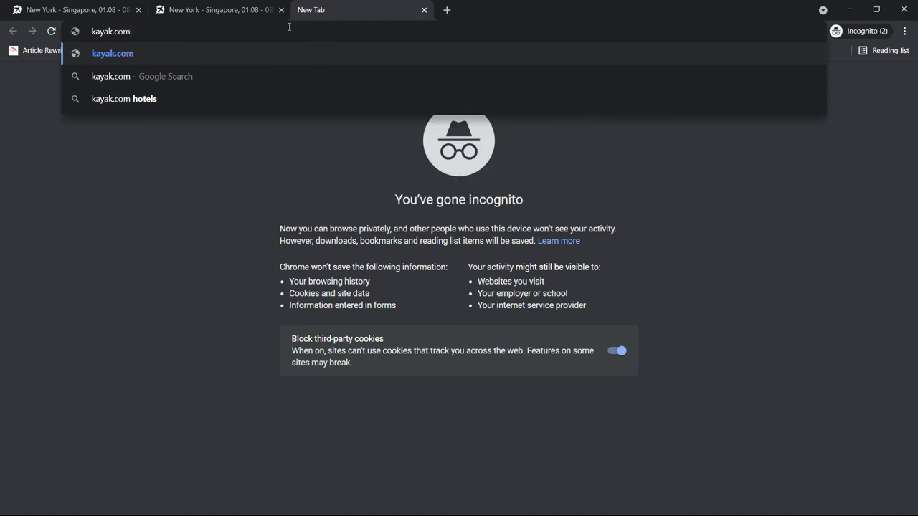
pyautogui.press('Return')
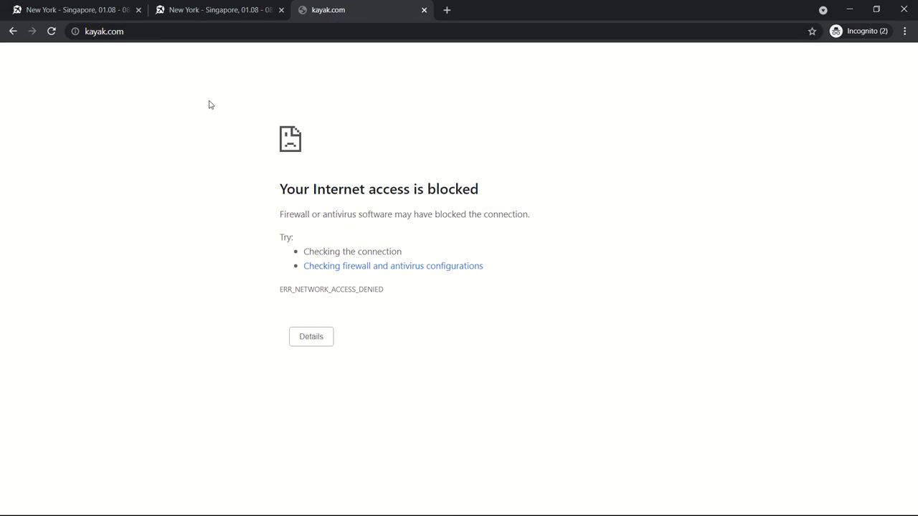
# Step: Try to run a Google search for kayak from the current tab
pyautogui.click(199, 34)
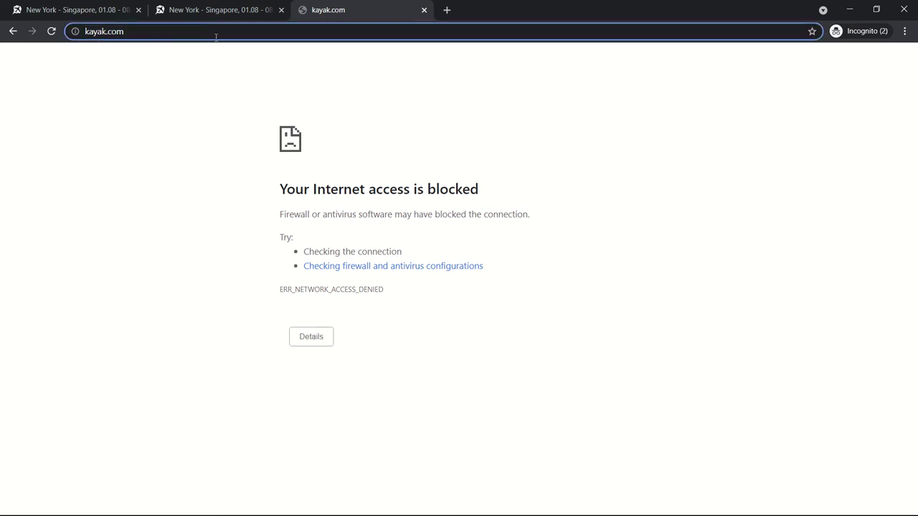
pyautogui.press('BackSpace')
pyautogui.press('BackSpace')
pyautogui.press('BackSpace')
pyautogui.press('BackSpace')
pyautogui.press('Return')
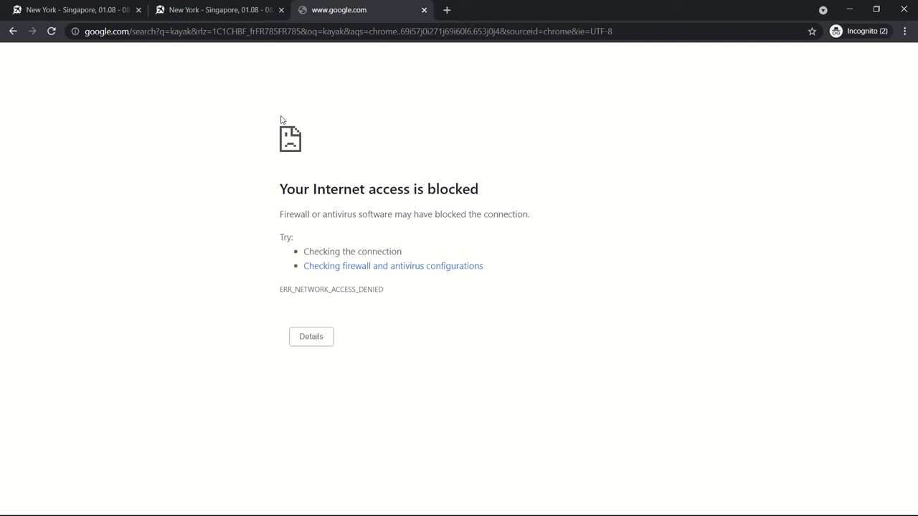
# Step: Check the VPN connection status in IPVanish and retry loading the Google search page in the browser
pyautogui.hotkey('alt', 'Tab')
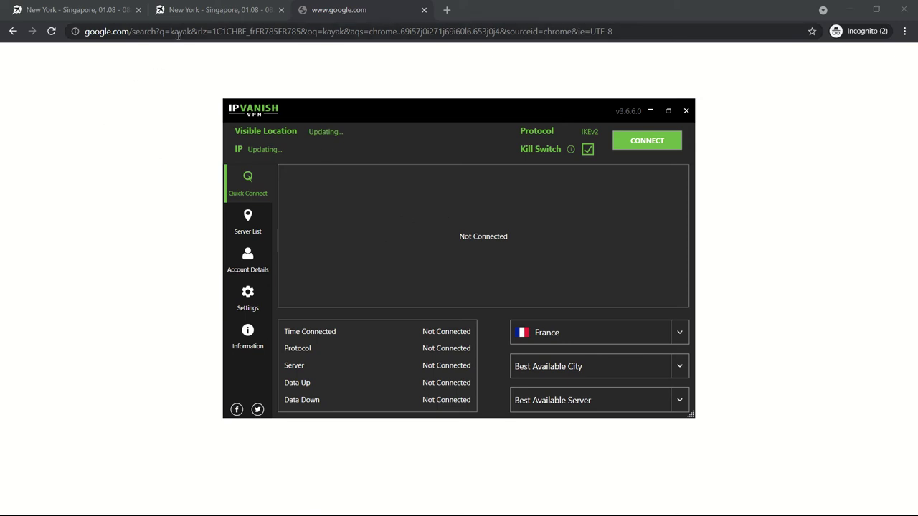
pyautogui.click(176, 165)
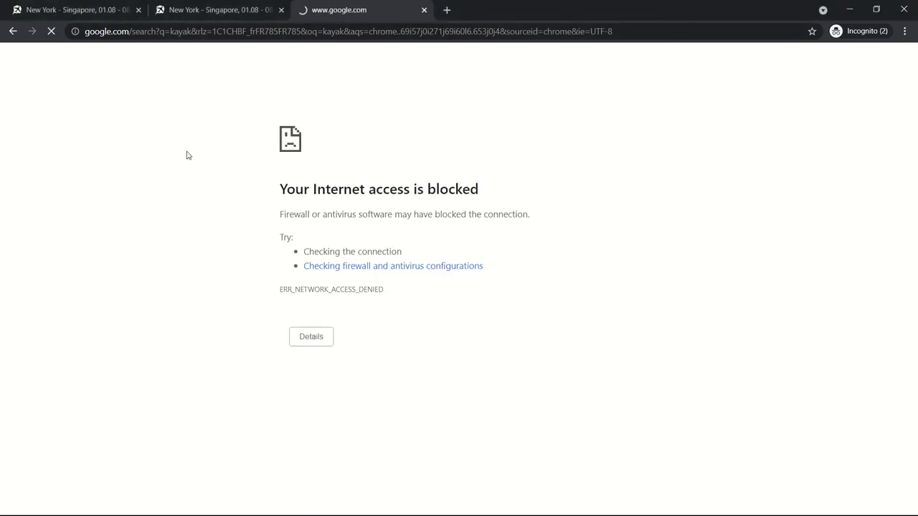
pyautogui.hotkey('alt', 'Tab')
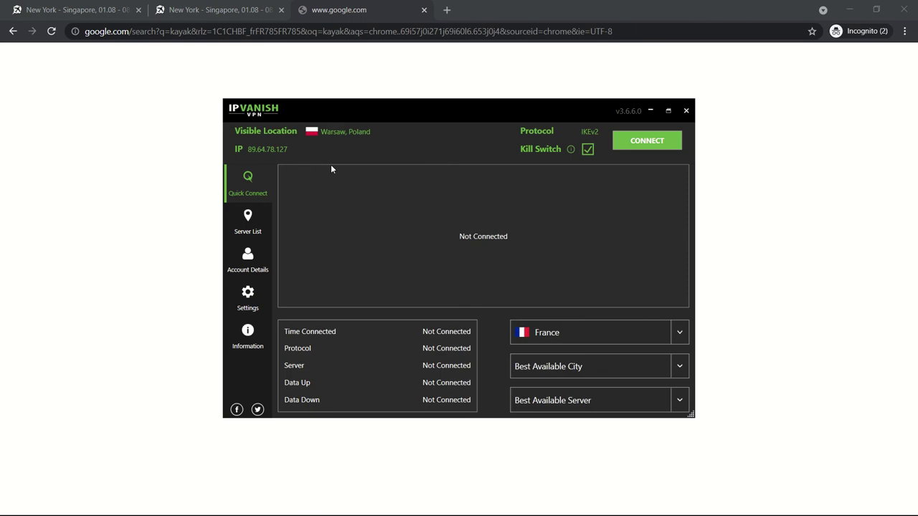
pyautogui.click(112, 106)
# Step: Replace the Google search address with kayak.com and try to load the site
pyautogui.click(141, 30)
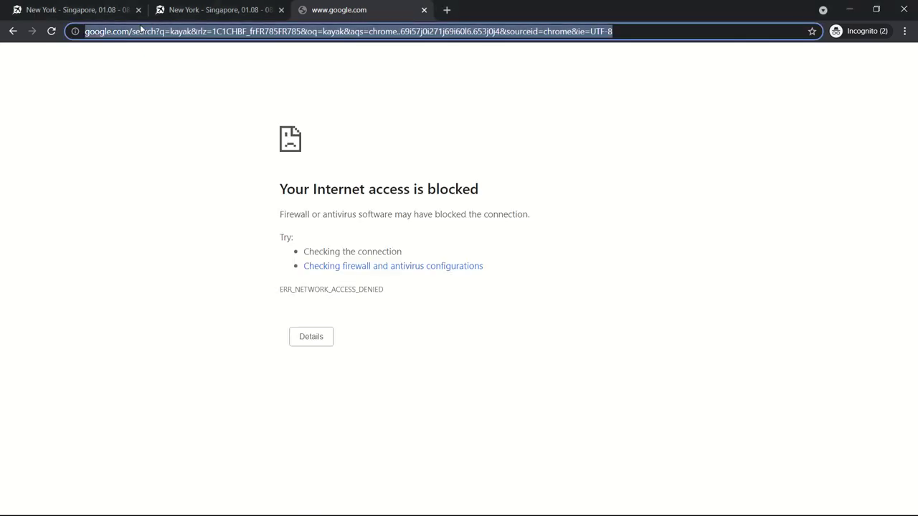
pyautogui.write('kayak')
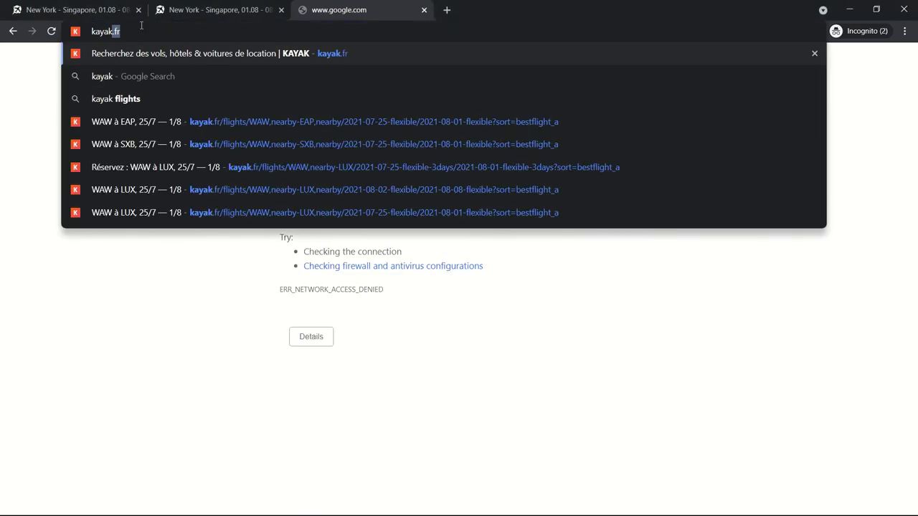
pyautogui.write('.com')
pyautogui.press('Return')
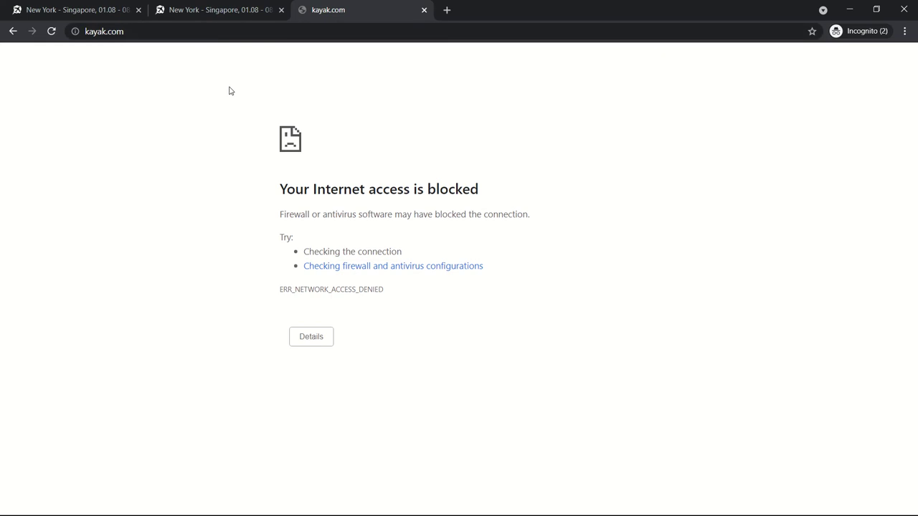
# Step: Switch to IPVanish and reconnect the VPN to France
pyautogui.hotkey('alt', 'Tab')
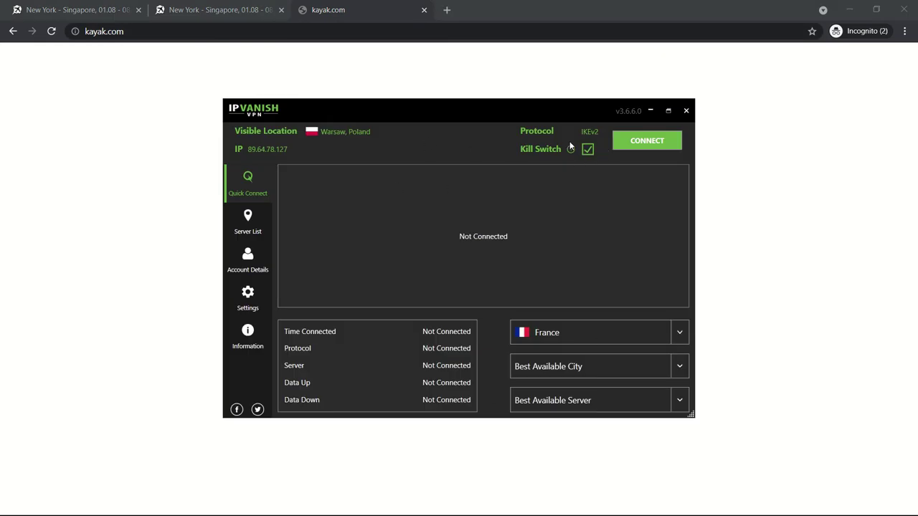
pyautogui.hotkey('alt', 'Tab')
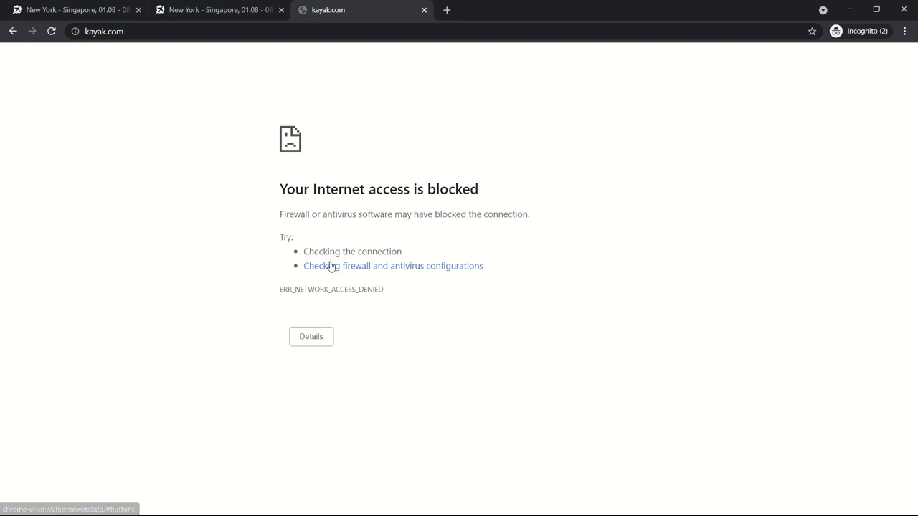
pyautogui.hotkey('alt', 'Tab')
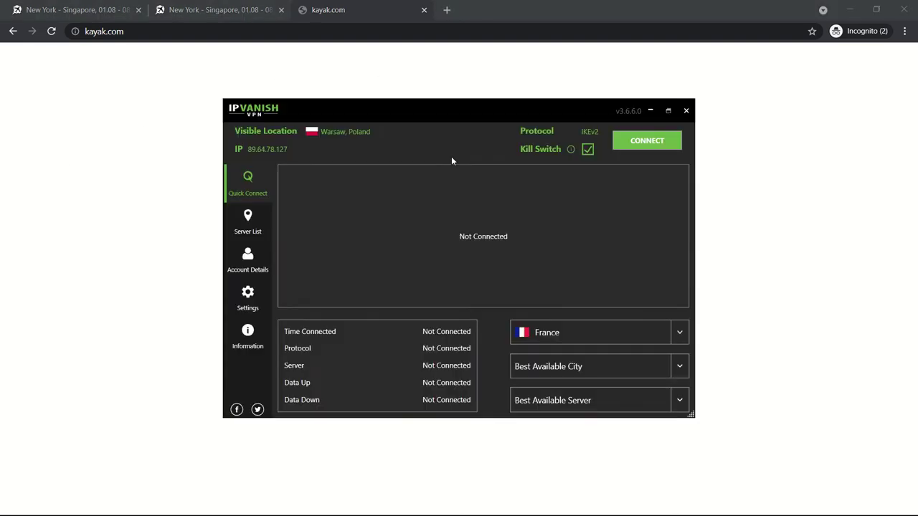
pyautogui.click(229, 59)
pyautogui.hotkey('alt', 'Tab')
pyautogui.click(645, 141)
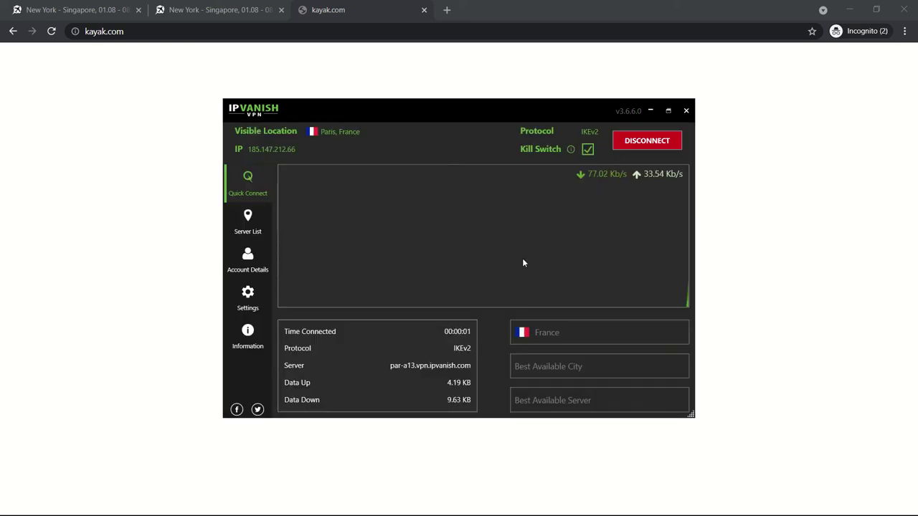
# Step: Reload kayak.com in the browser with its cookies accepted and go to the flight search
pyautogui.click(203, 31)
pyautogui.press('Return')
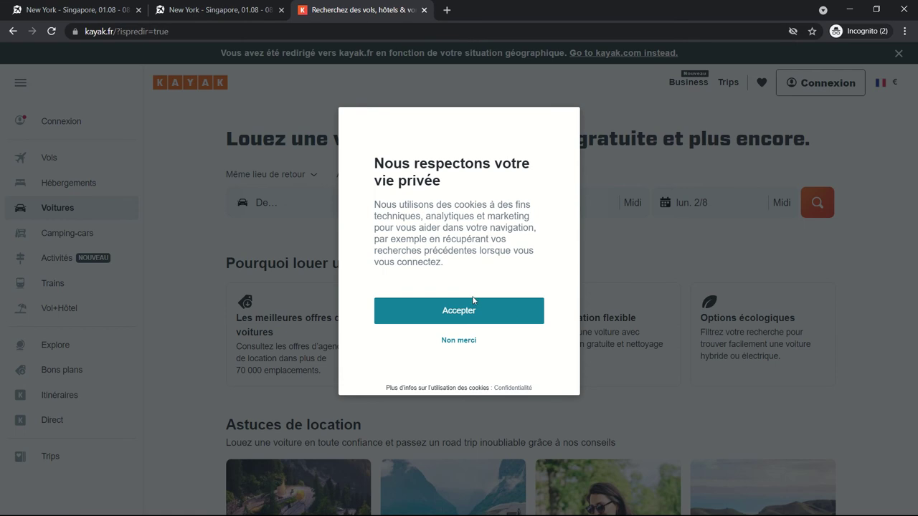
pyautogui.click(476, 305)
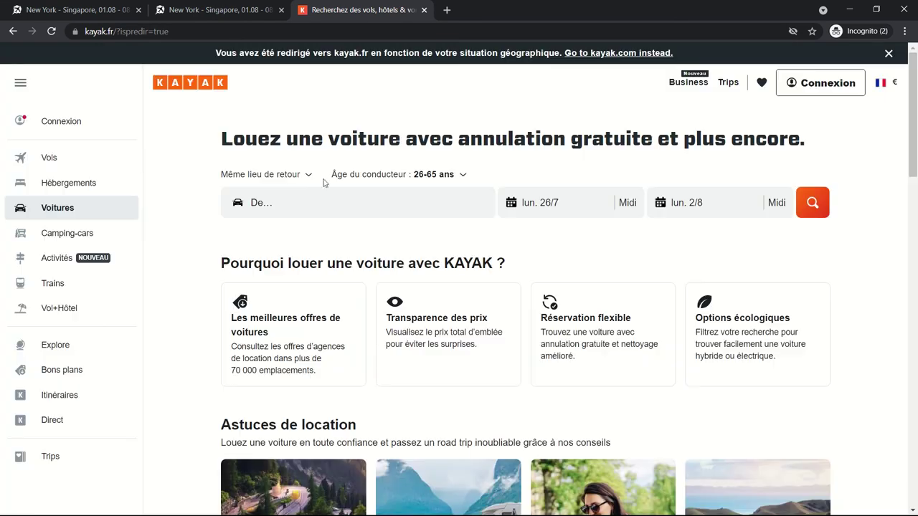
pyautogui.click(25, 158)
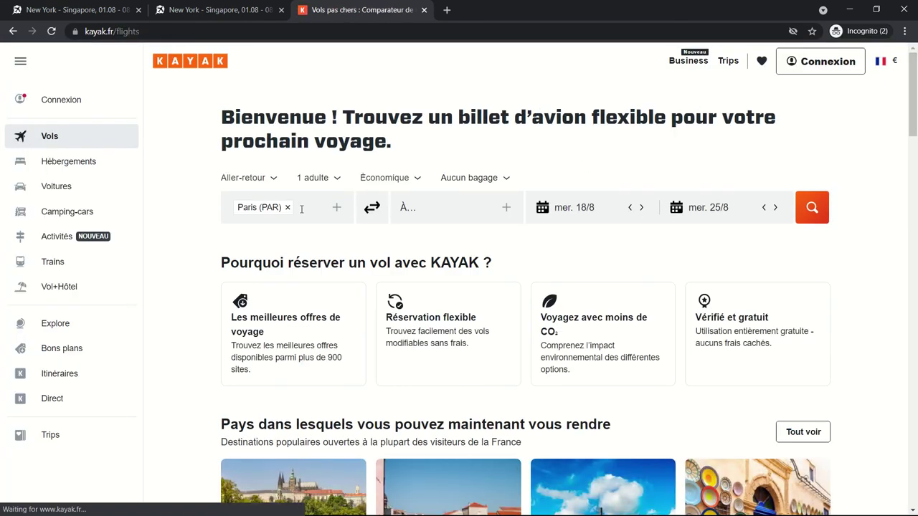
# Step: Set the flight origin to New York (NYC, all airports) and the destination to Singapore Changi (SIN)
pyautogui.click(288, 207)
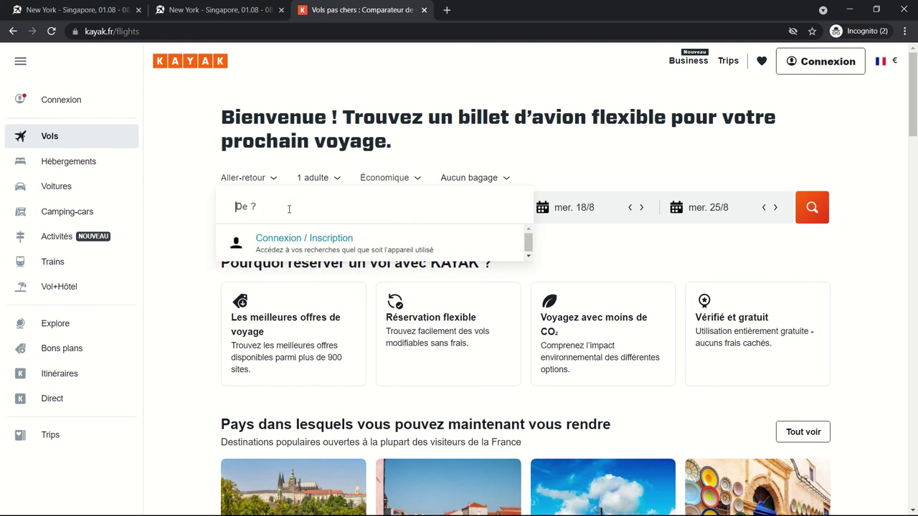
pyautogui.write('nyc')
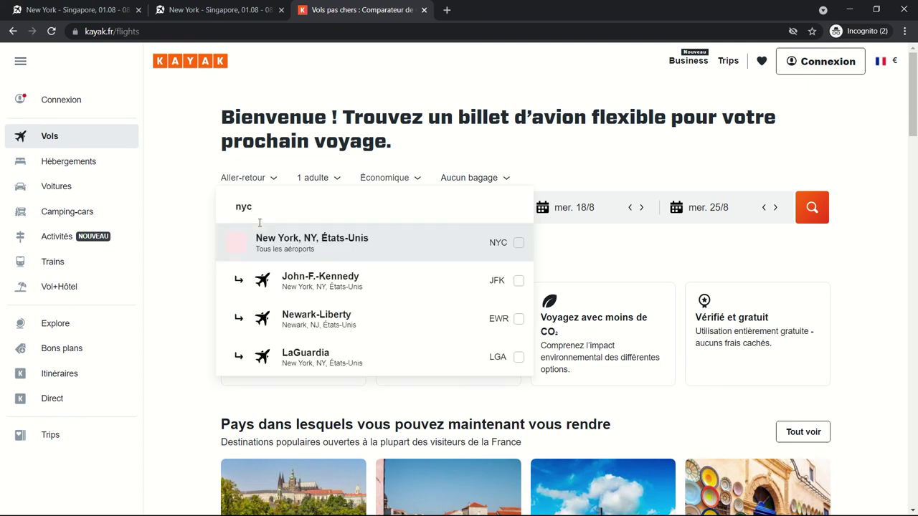
pyautogui.click(285, 248)
pyautogui.click(447, 212)
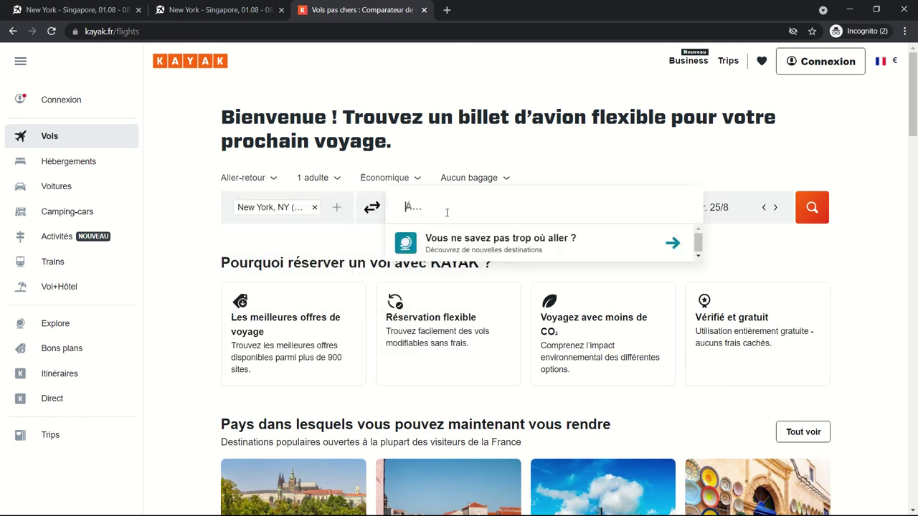
pyautogui.write('sin')
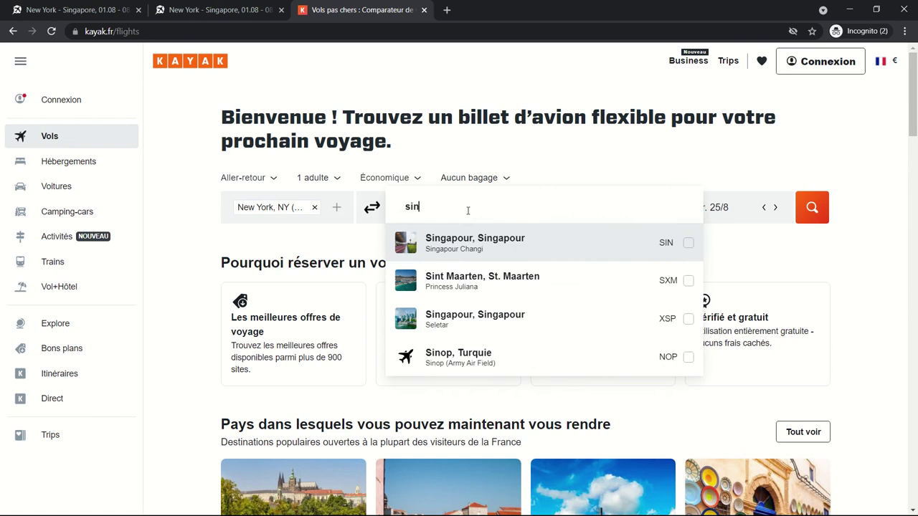
pyautogui.press('Return')
# Step: Set the travel dates to 1 August and 8 August 2021 and run the flight search
pyautogui.click(573, 210)
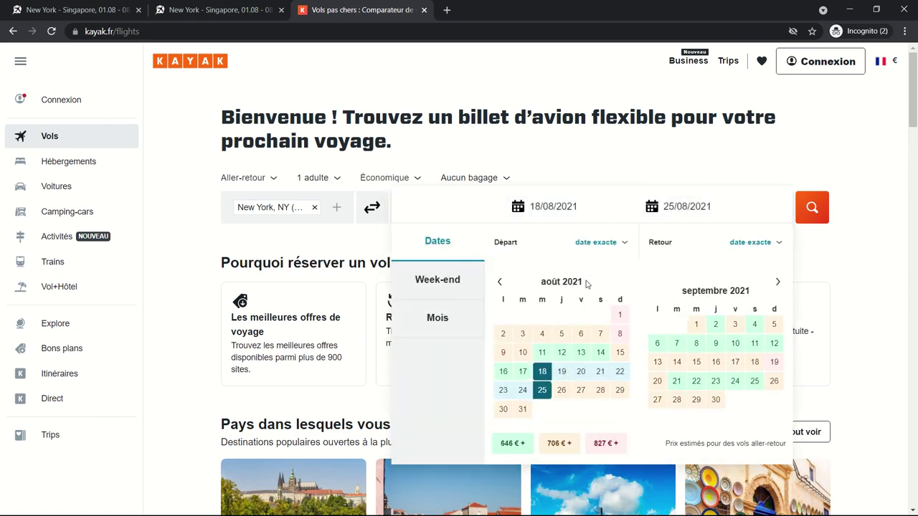
pyautogui.click(618, 316)
pyautogui.click(619, 334)
pyautogui.click(797, 204)
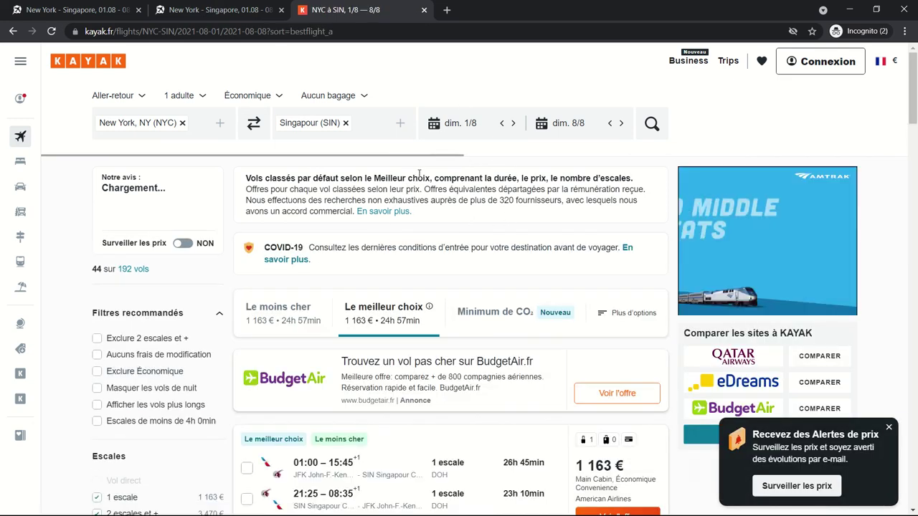
# Step: Examine the Kayak fares and compare the Japan Airlines itinerary with the same flight on wcifly
pyautogui.scroll(-3, 385, 231)
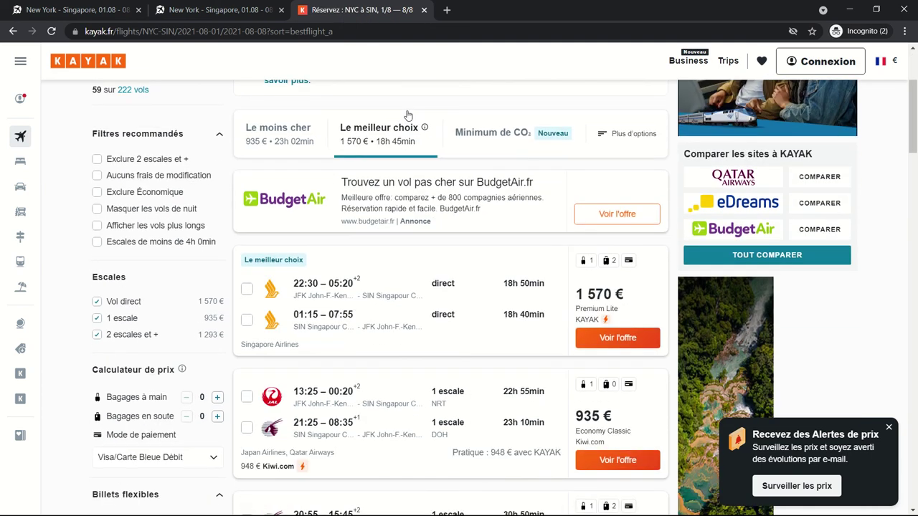
pyautogui.scroll(-2, 407, 133)
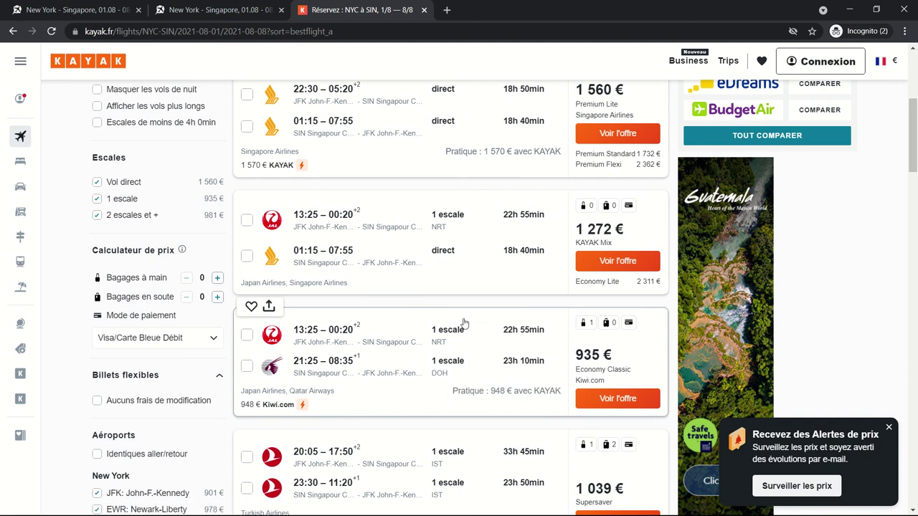
pyautogui.scroll(2, 501, 322)
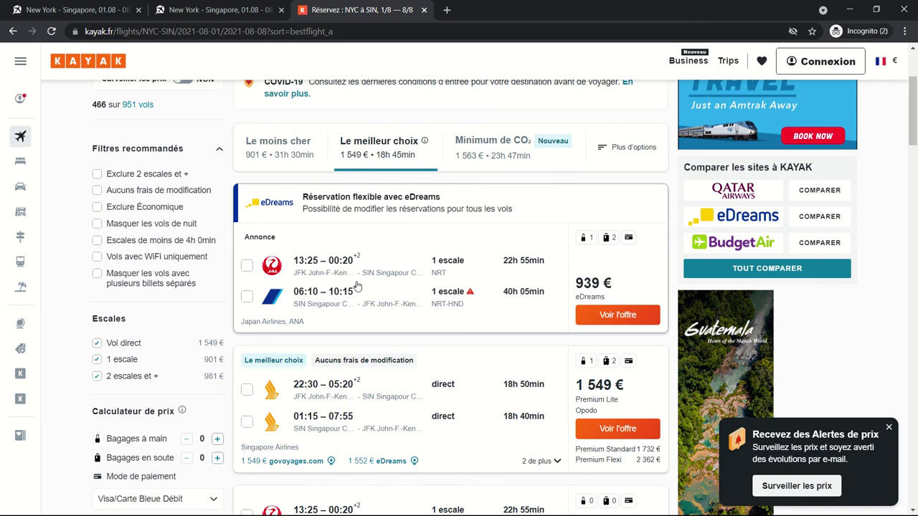
pyautogui.hotkey('ctrl', 'shift', 'Tab')
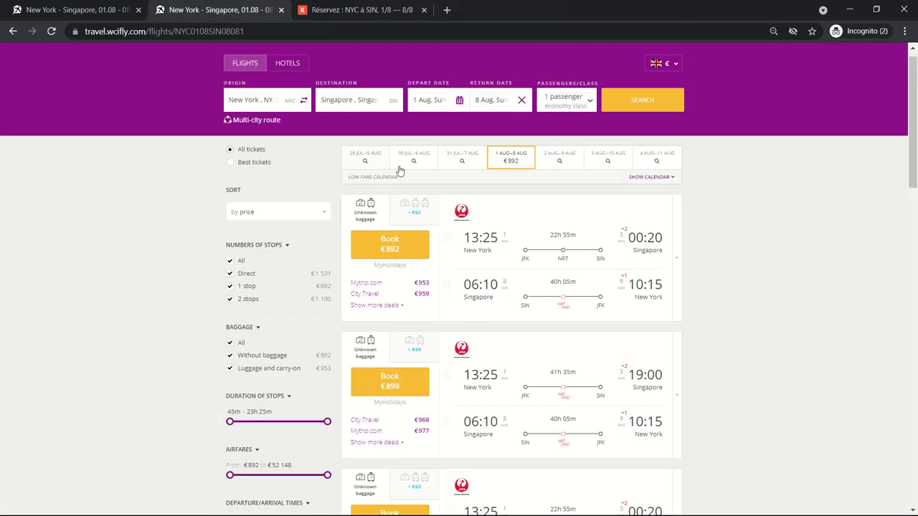
pyautogui.hotkey('ctrl', 'Tab')
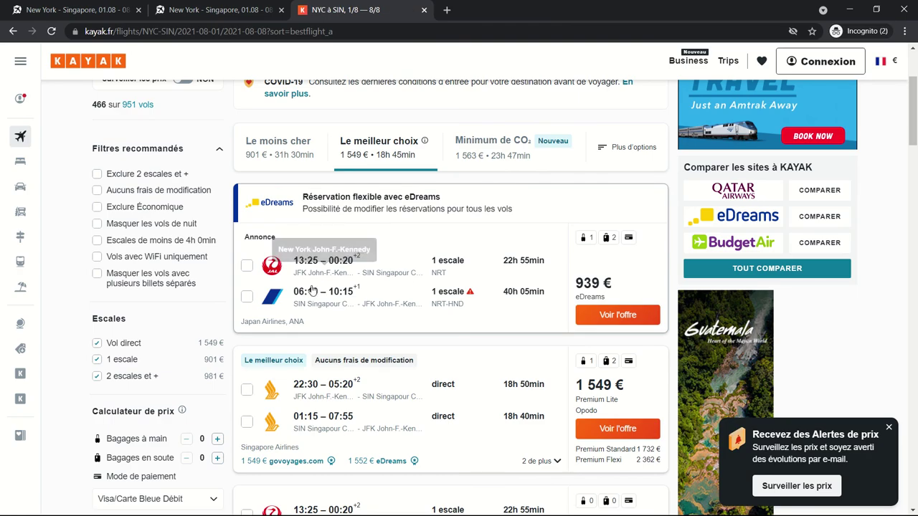
pyautogui.hotkey('ctrl', 'shift', 'Tab')
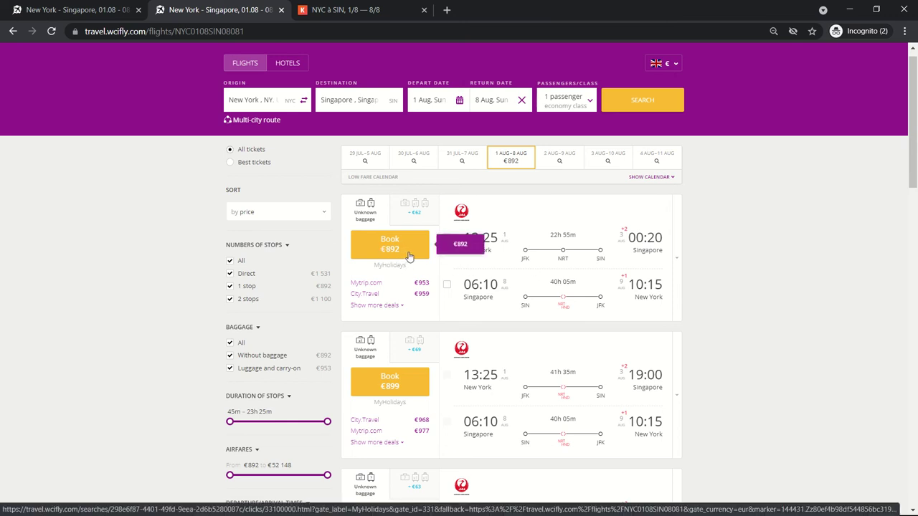
pyautogui.hotkey('ctrl', 'Tab')
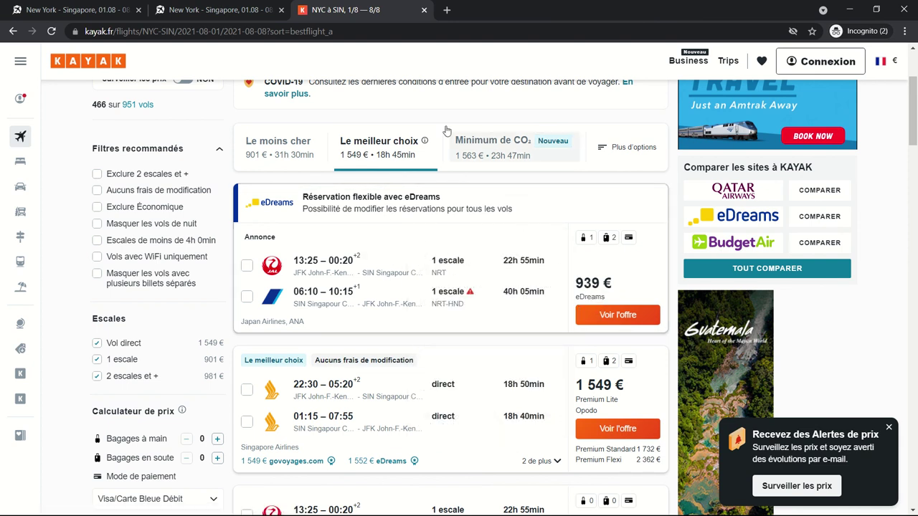
# Step: Open a blank incognito tab, then switch to IPVanish and disconnect the French VPN
pyautogui.click(446, 10)
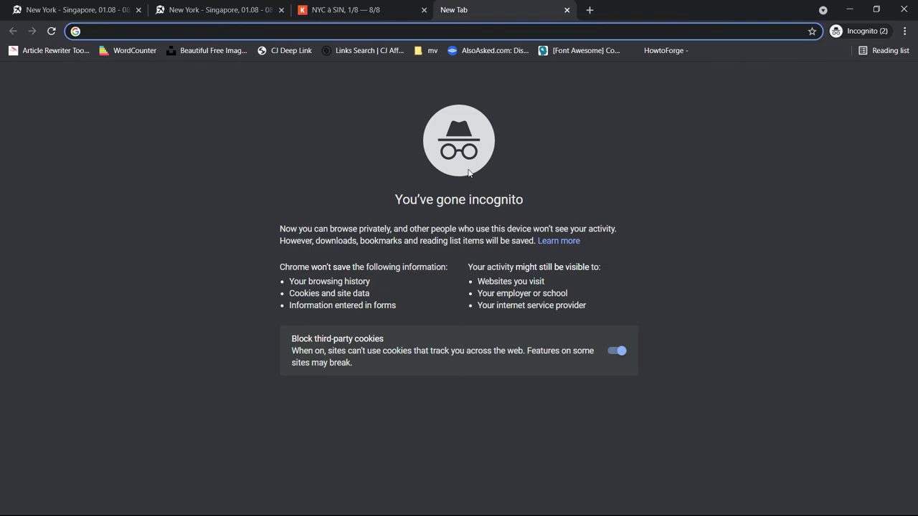
pyautogui.hotkey('alt', 'Tab')
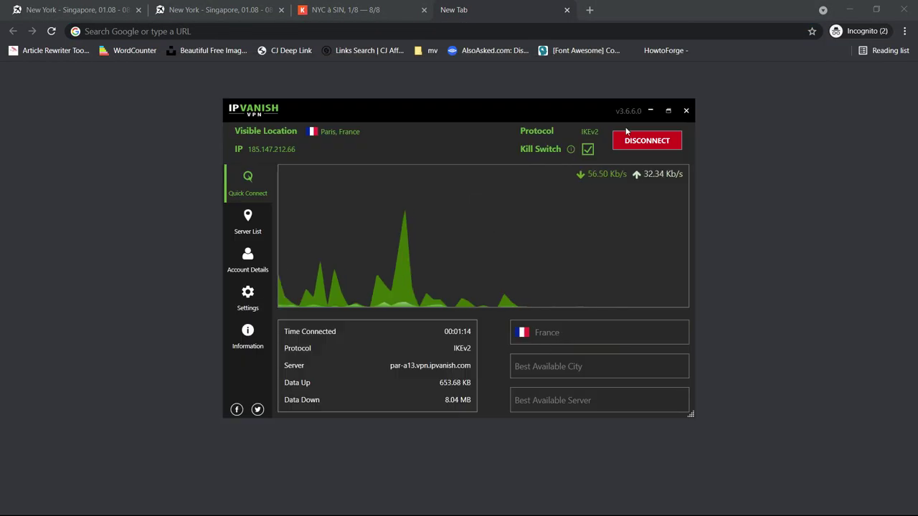
pyautogui.click(646, 140)
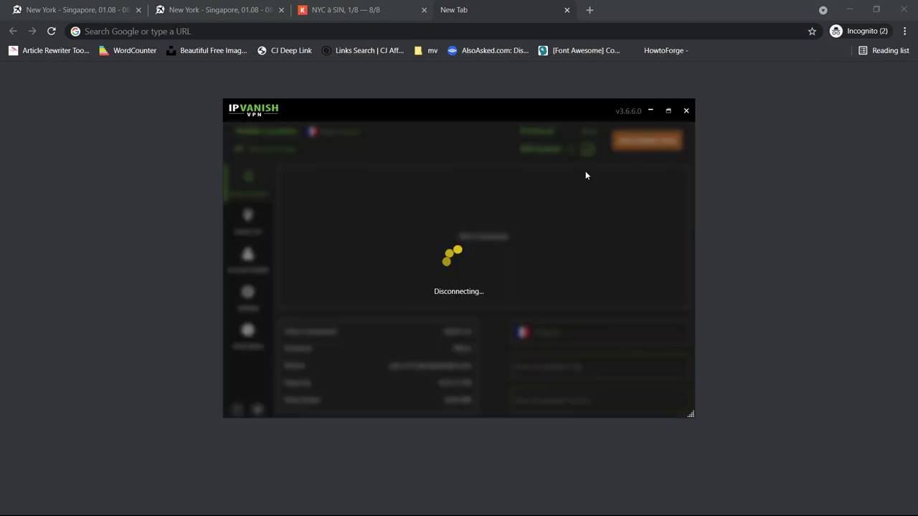
# Step: Choose United Kingdom as the VPN country
pyautogui.click(547, 338)
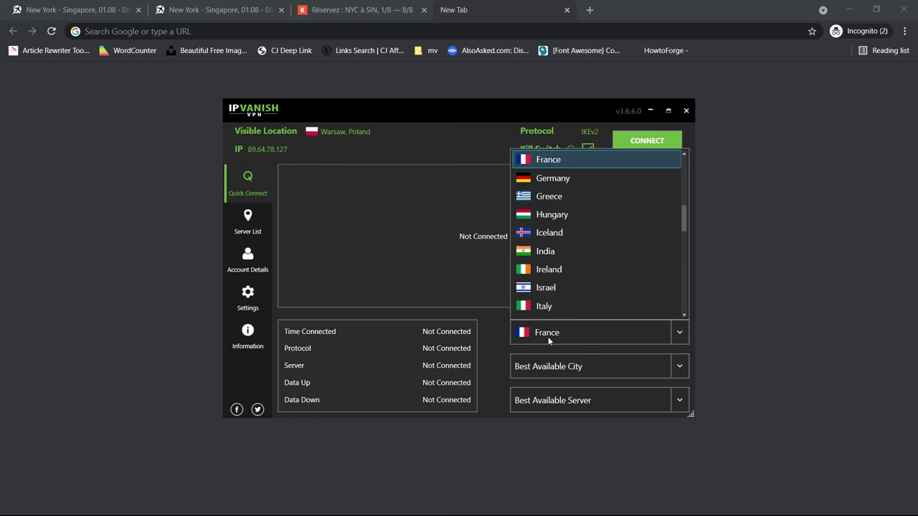
pyautogui.scroll(-1, 607, 179)
pyautogui.scroll(-9, 590, 217)
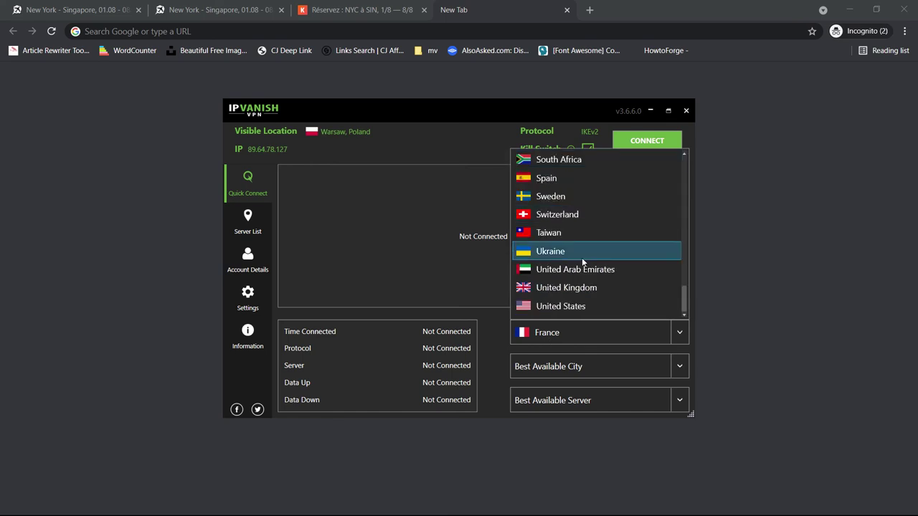
pyautogui.scroll(2, 575, 287)
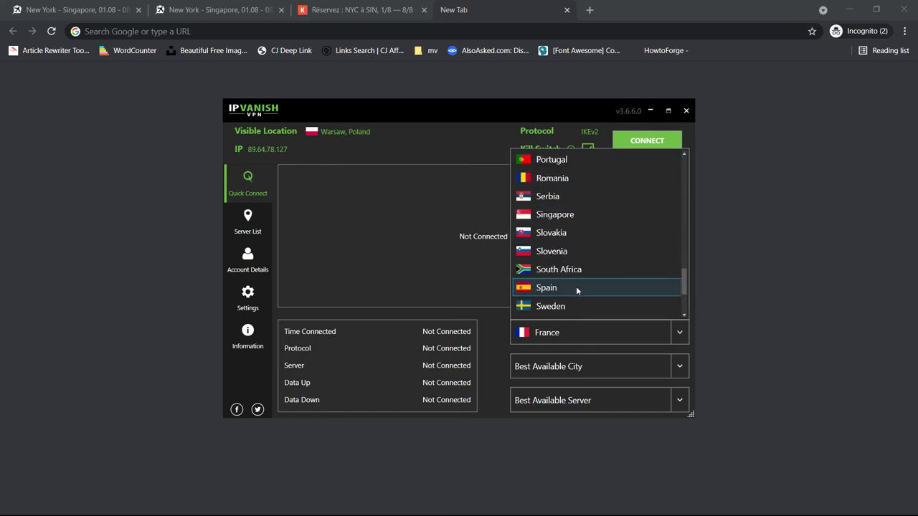
pyautogui.scroll(-2, 575, 288)
pyautogui.click(580, 288)
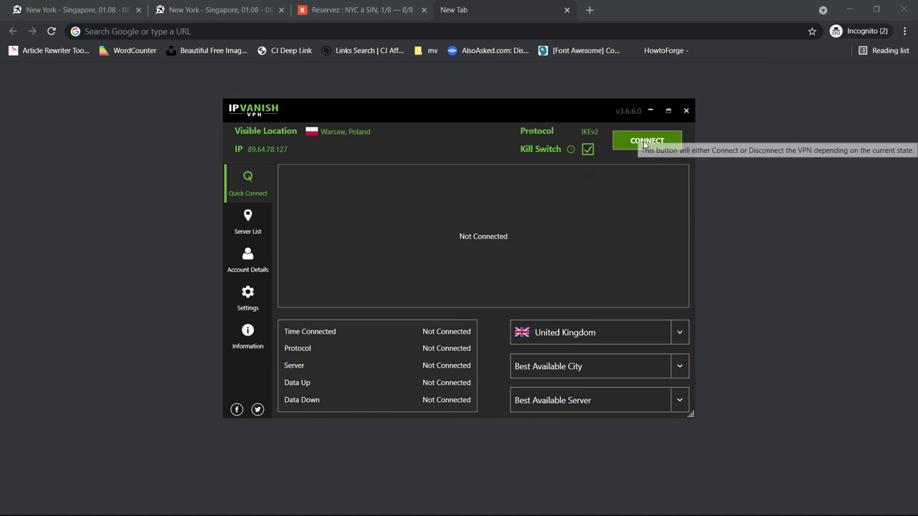
# Step: Connect the VPN through the United Kingdom, then load kayak.com in the blank incognito tab in Chrome
pyautogui.click(643, 142)
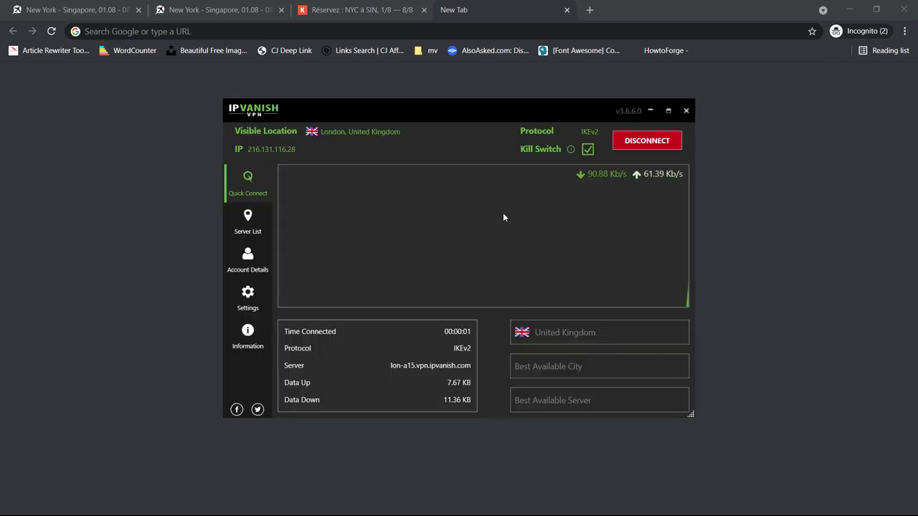
pyautogui.click(244, 32)
pyautogui.write('kayak.co')
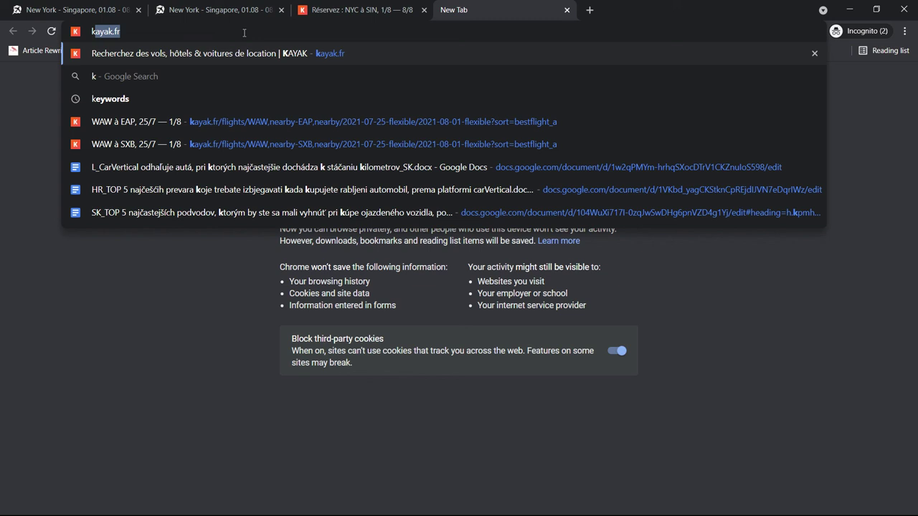
pyautogui.write('m')
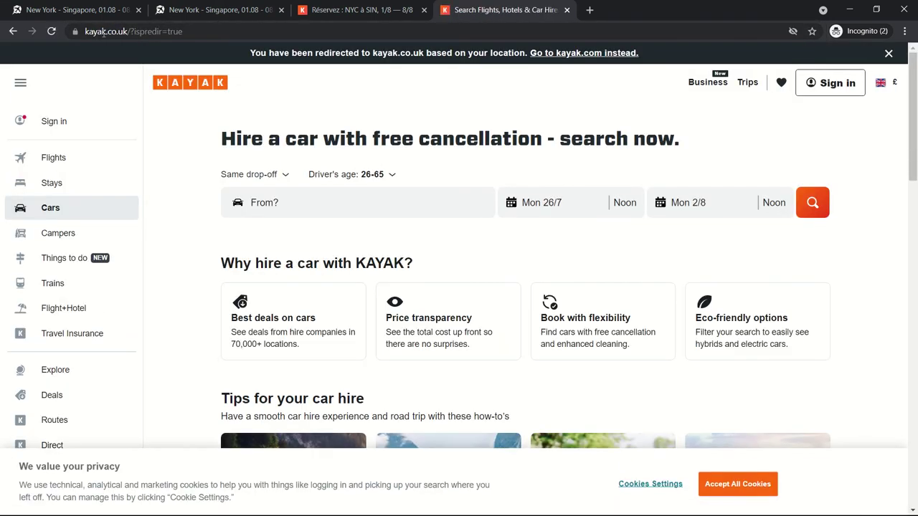
# Step: Accept all cookies on Kayak and open its flight search
pyautogui.click(738, 482)
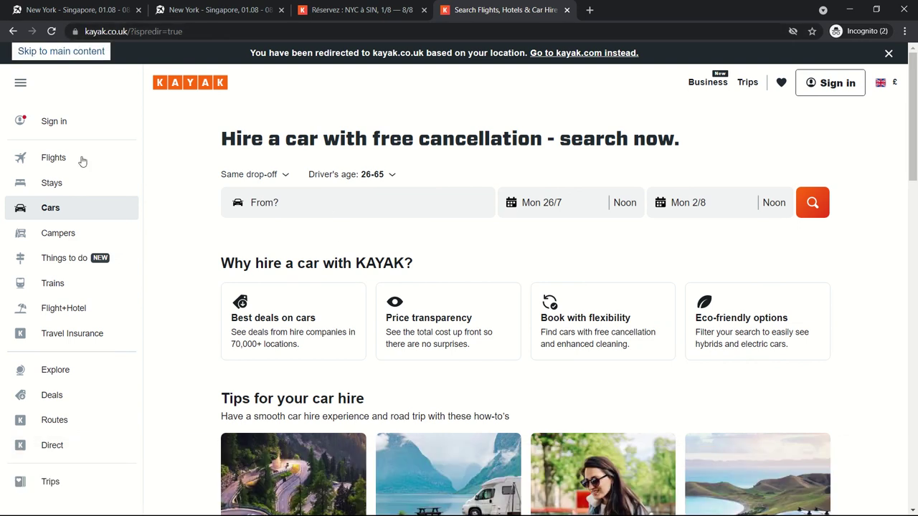
pyautogui.click(21, 157)
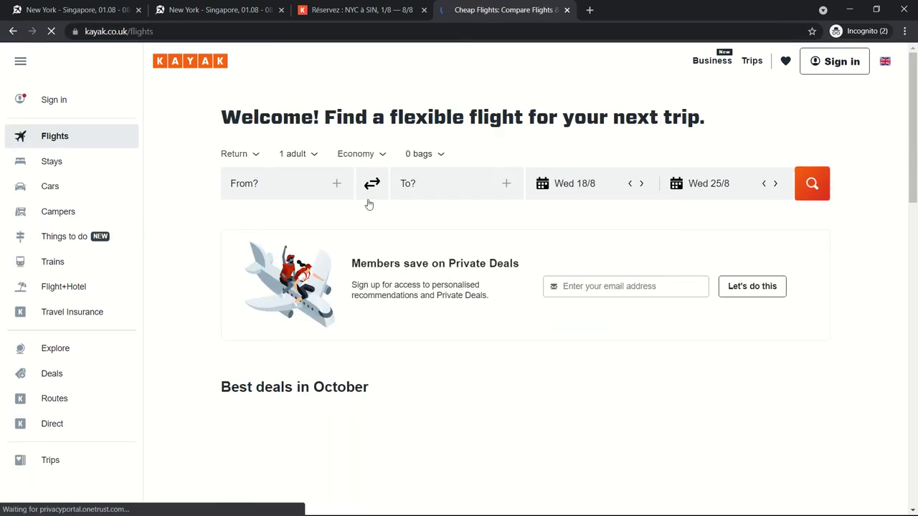
# Step: Set the flight origin to New York (NYC, all airports) and the destination to Singapore Changi (SIN)
pyautogui.click(297, 183)
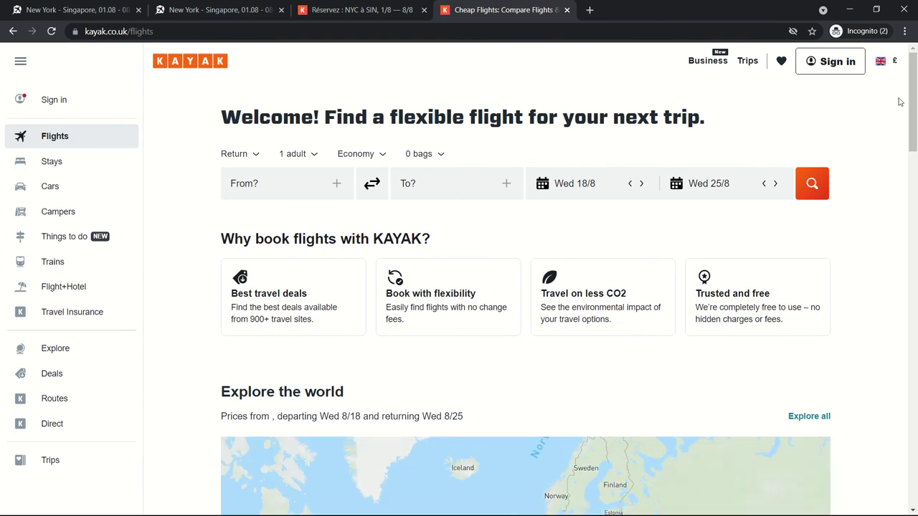
pyautogui.click(298, 185)
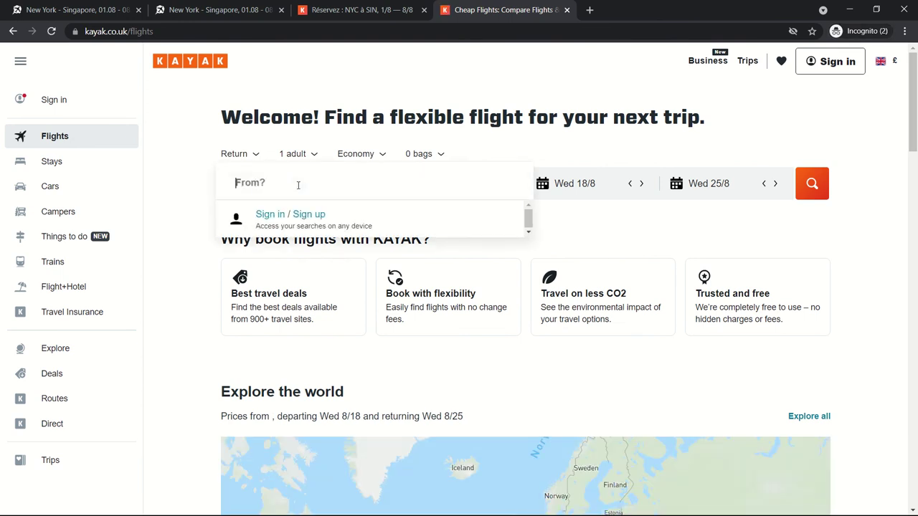
pyautogui.write('nyc')
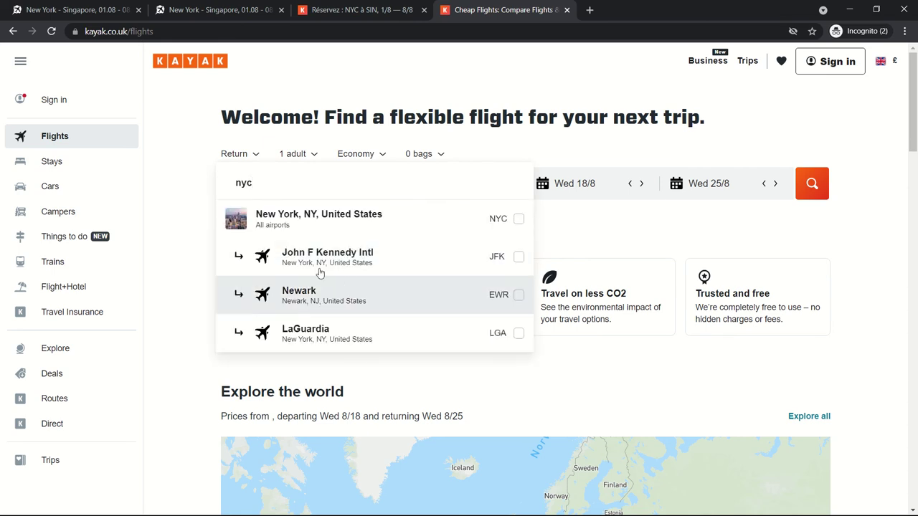
pyautogui.press('Return')
pyautogui.click(422, 184)
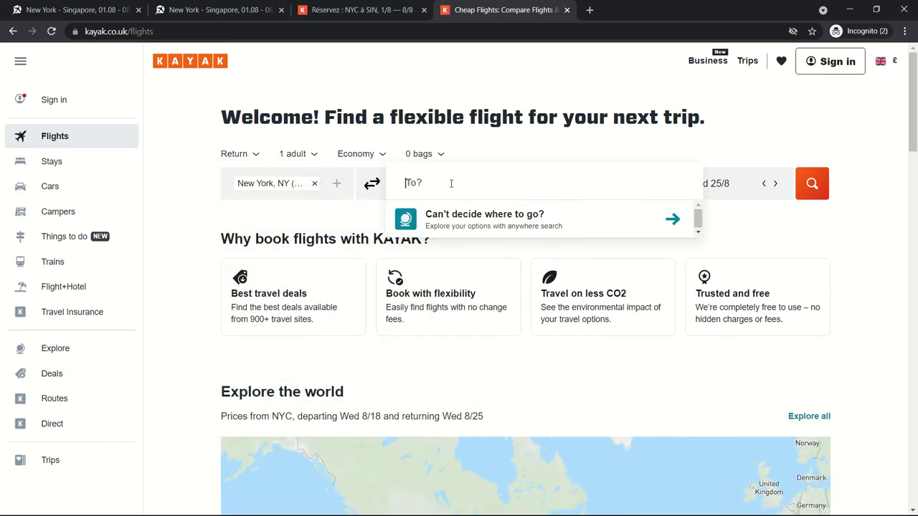
pyautogui.write('sin')
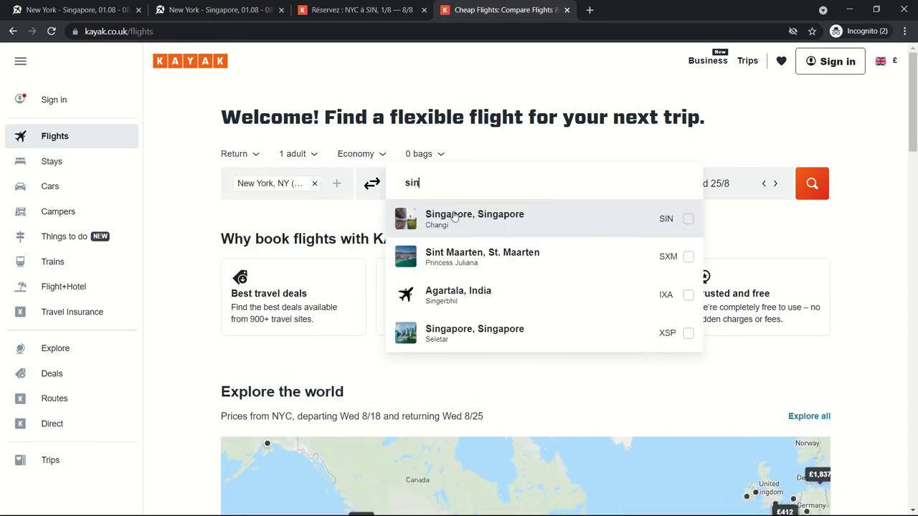
pyautogui.click(453, 214)
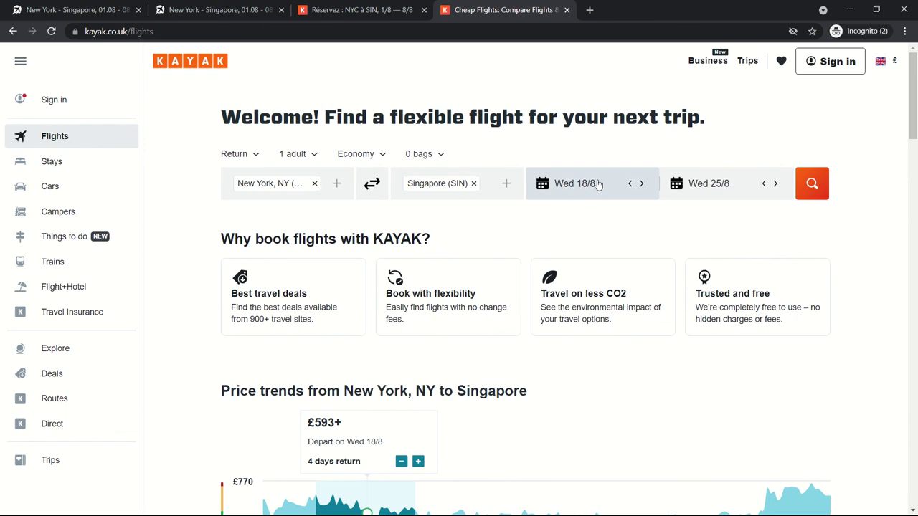
# Step: Set the departure to 1 August 2021 and the return to 8 August 2021, and run the flight search
pyautogui.click(574, 185)
pyautogui.click(620, 290)
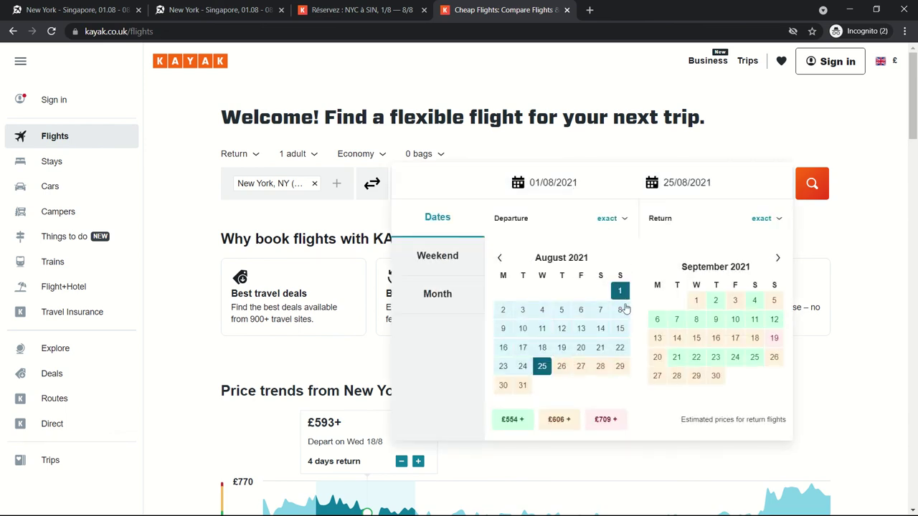
pyautogui.click(620, 309)
pyautogui.click(809, 185)
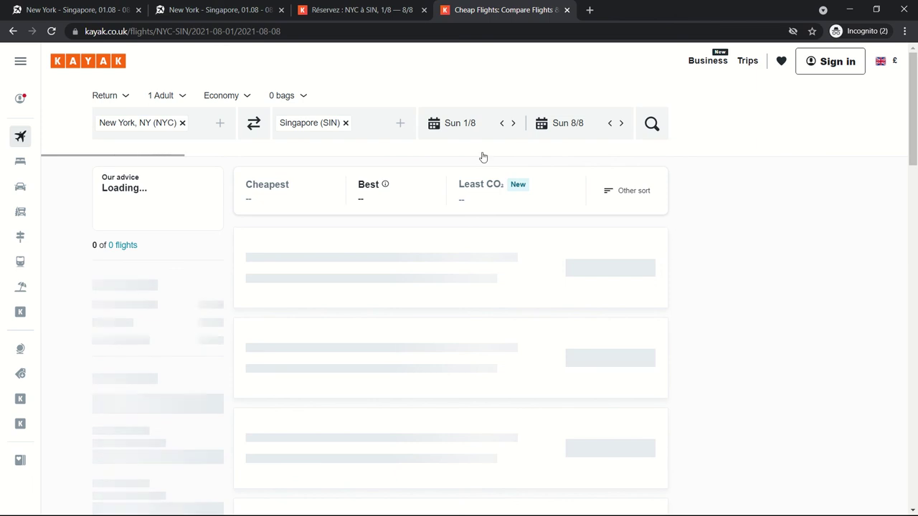
# Step: Check the French Kayak results, then change the UK Kayak results' currency to Euro and dismiss the price alert pop-up
pyautogui.click(359, 14)
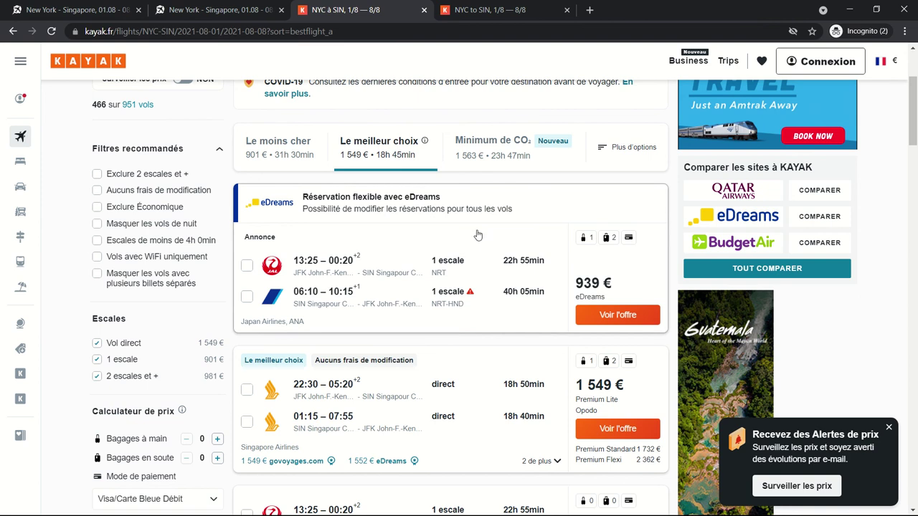
pyautogui.click(473, 10)
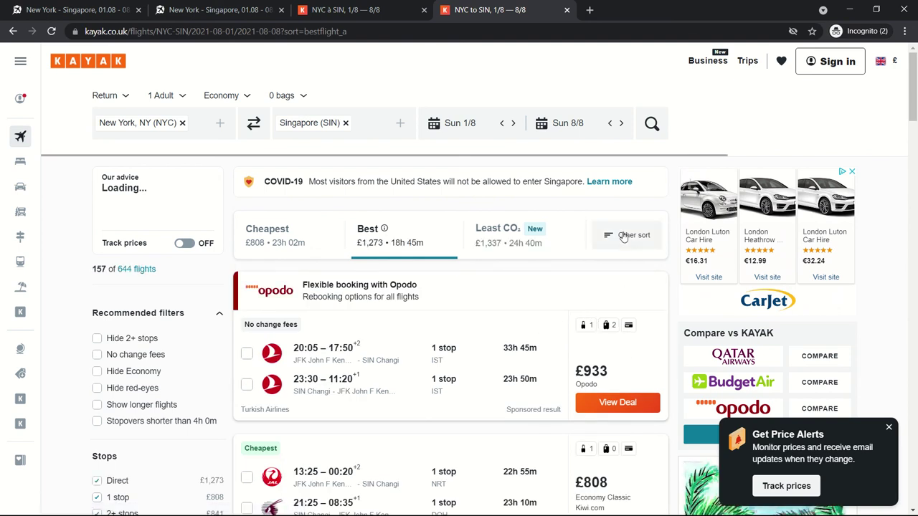
pyautogui.click(886, 61)
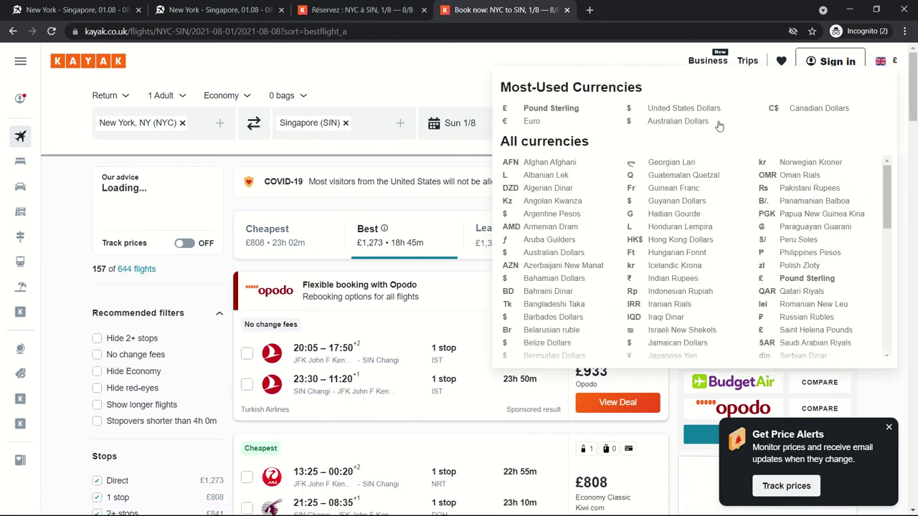
pyautogui.click(531, 121)
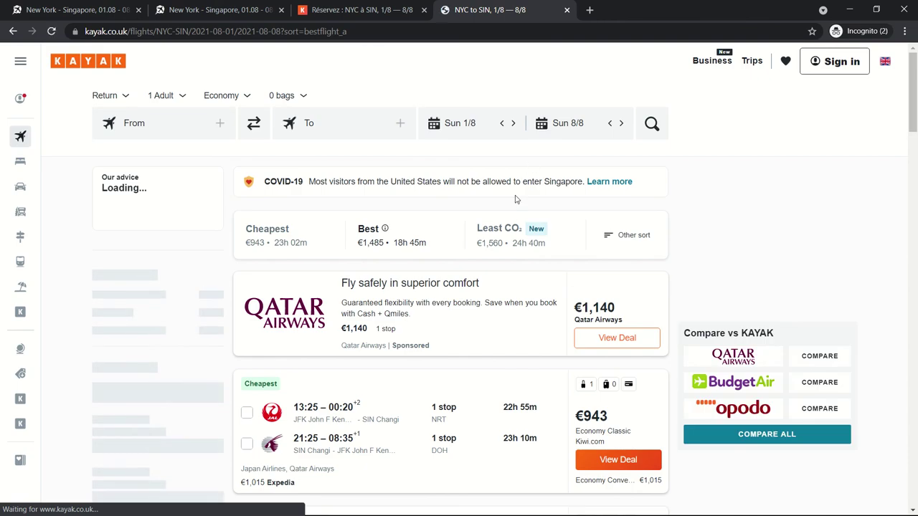
pyautogui.scroll(-1, 506, 201)
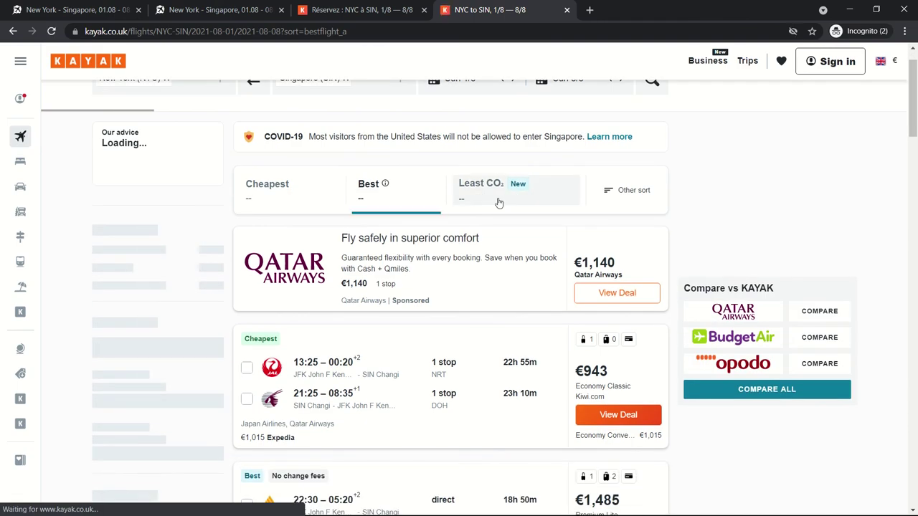
pyautogui.scroll(1, 499, 204)
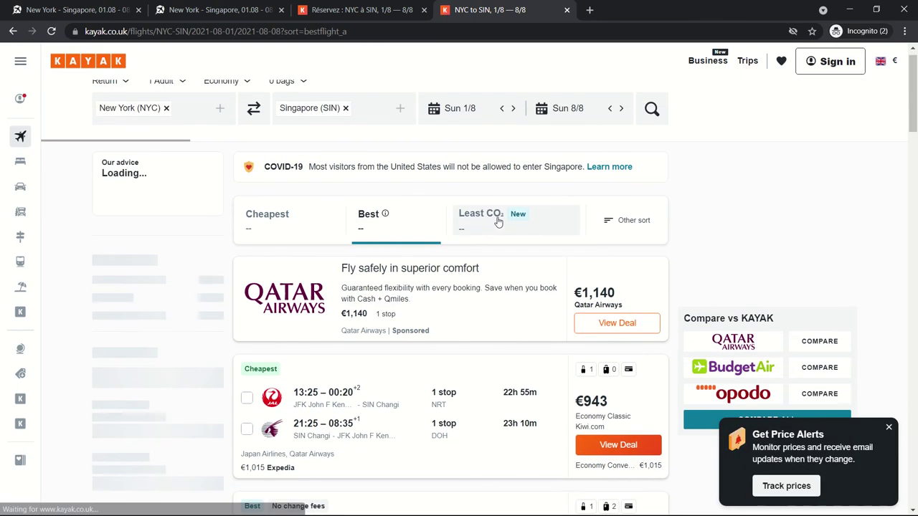
pyautogui.click(889, 429)
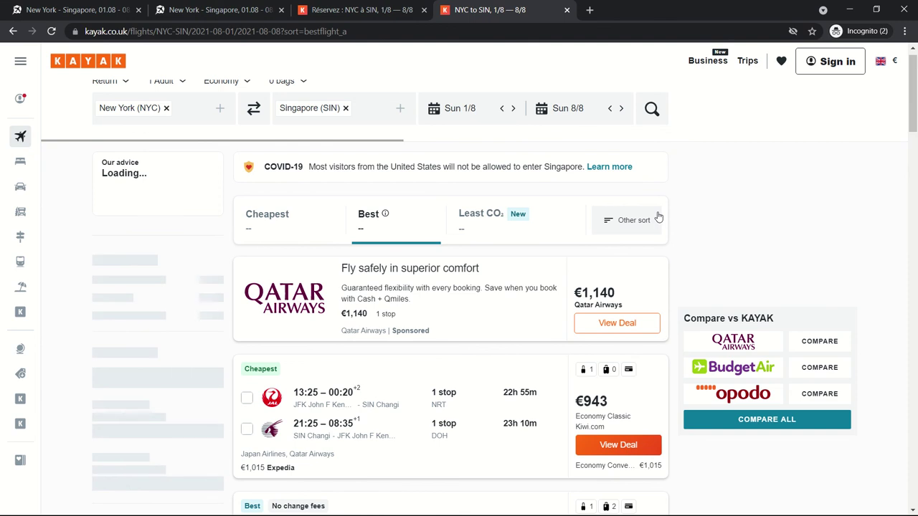
# Step: Compare the Japan Airlines and ANA itinerary's fares on UK Kayak with those on French Kayak and wcifly
pyautogui.click(349, 13)
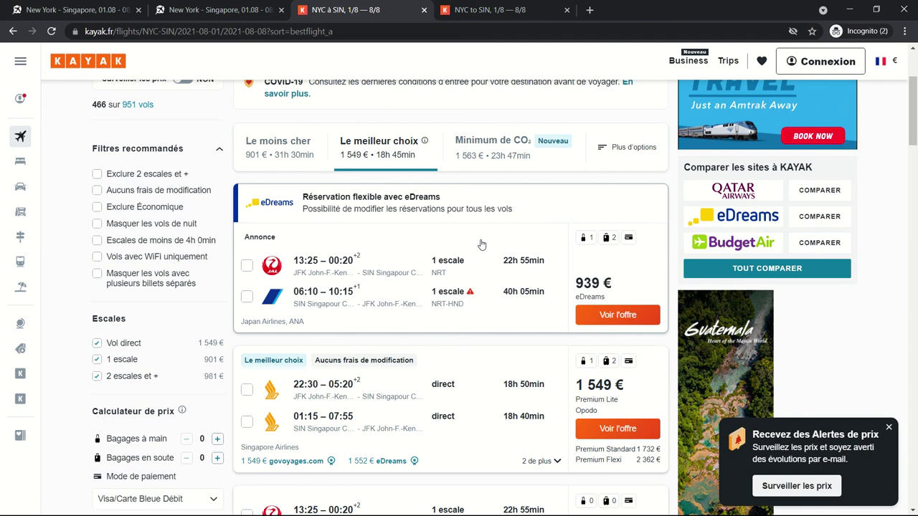
pyautogui.click(502, 10)
pyautogui.scroll(-2, 523, 220)
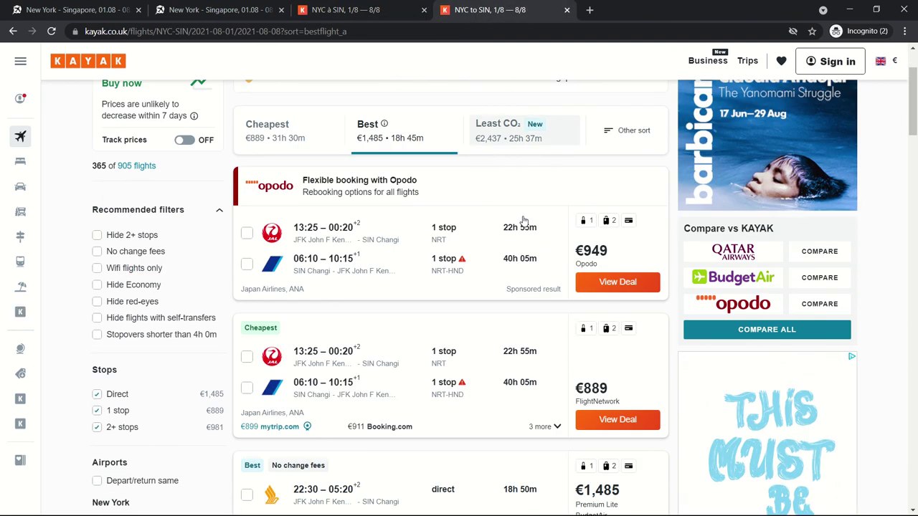
pyautogui.scroll(-1, 534, 211)
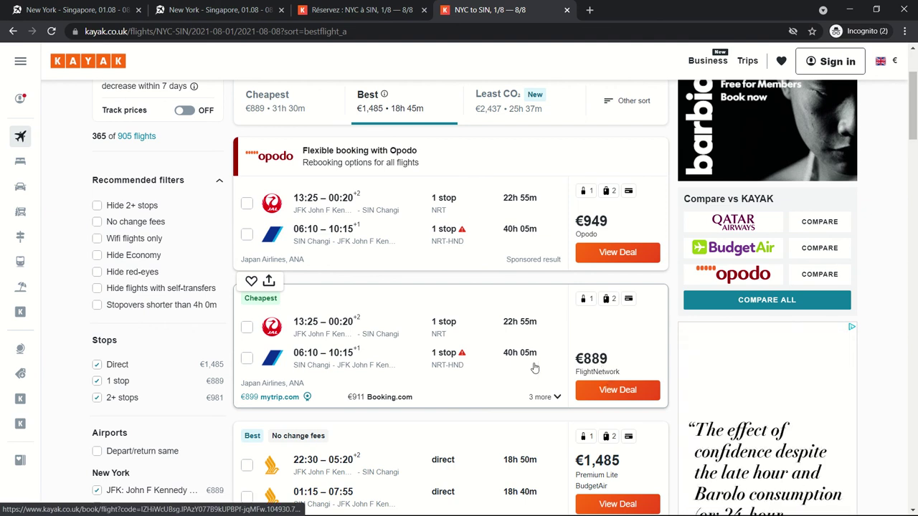
pyautogui.hotkey('ctrl', 'shift', 'Tab')
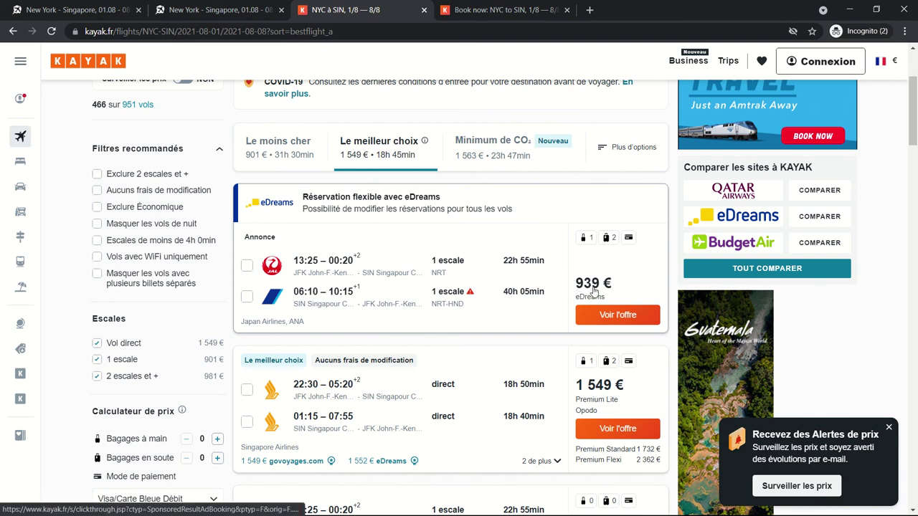
pyautogui.hotkey('ctrl', 'Tab')
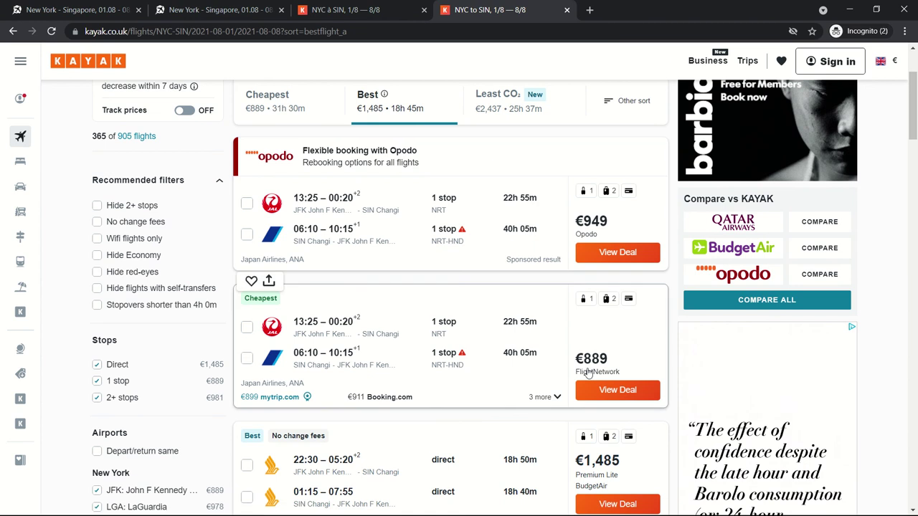
pyautogui.hotkey('ctrl', 'shift', 'Tab')
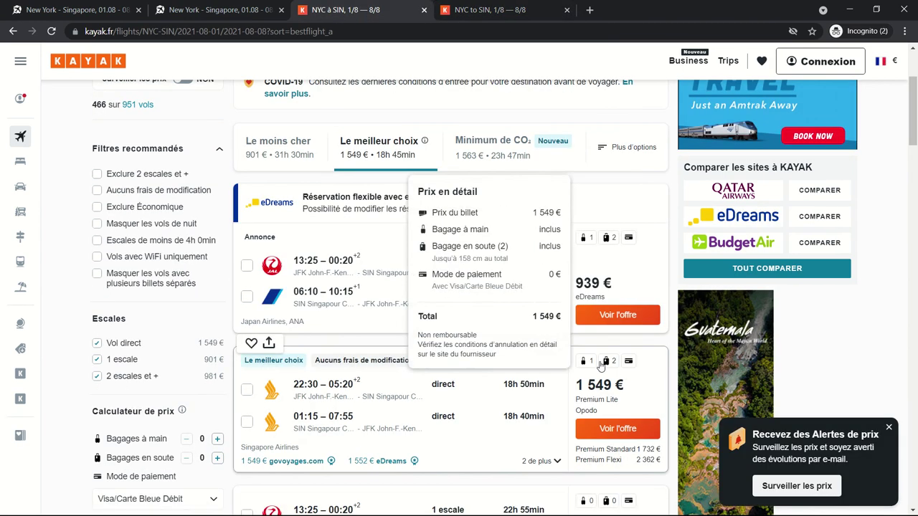
pyautogui.hotkey('ctrl', 'Tab')
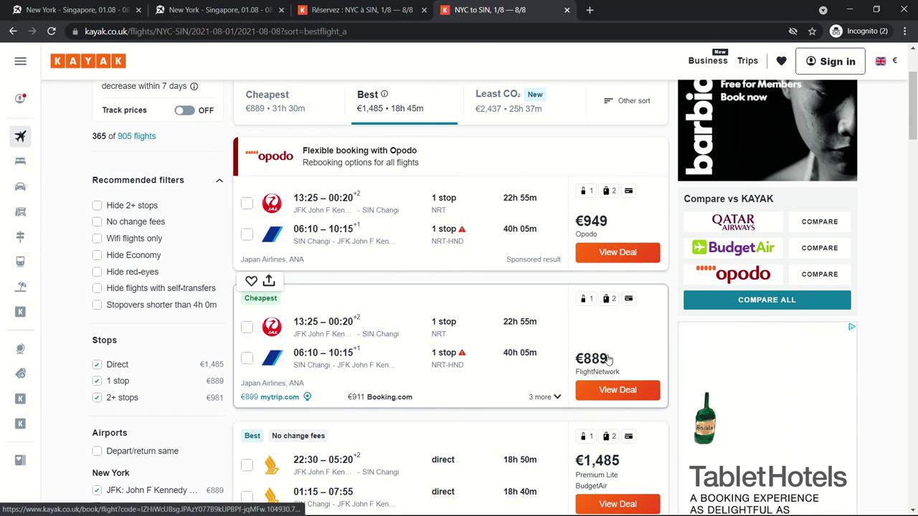
pyautogui.click(225, 18)
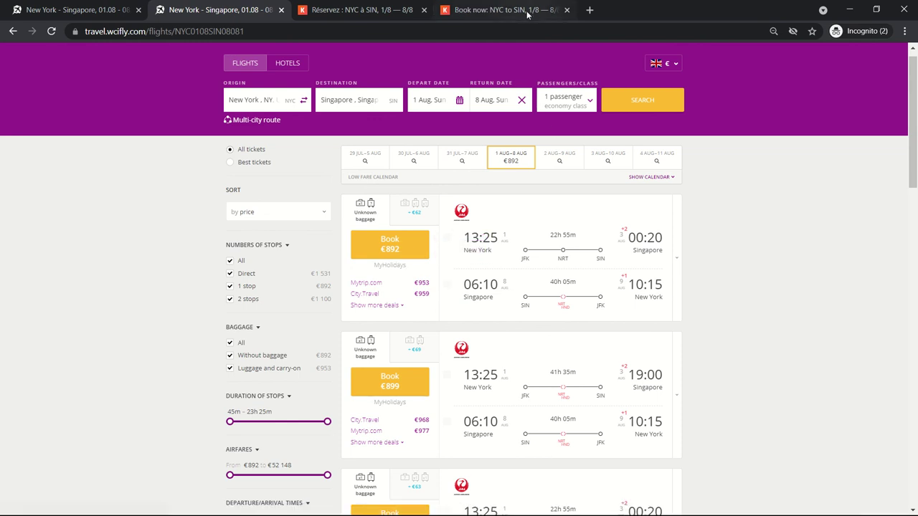
pyautogui.click(502, 10)
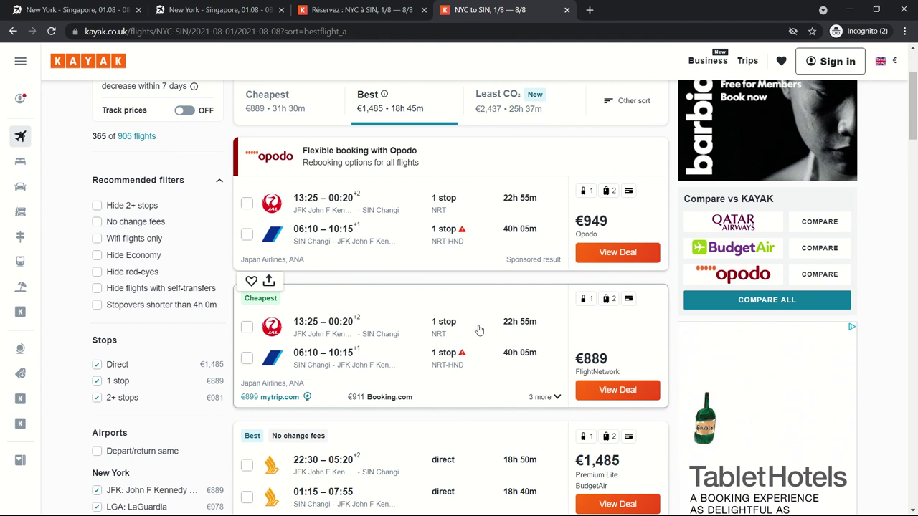
# Step: Switch to the IPVanish window
pyautogui.hotkey('alt', 'Tab')
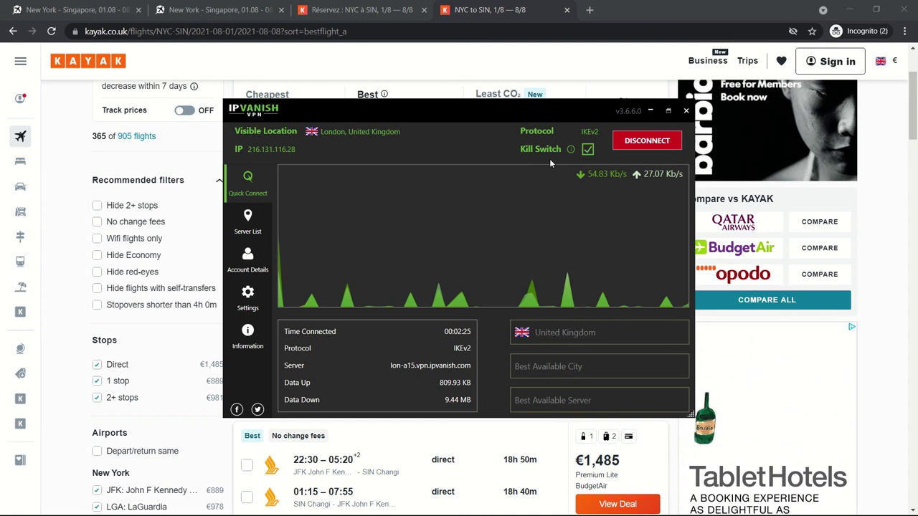